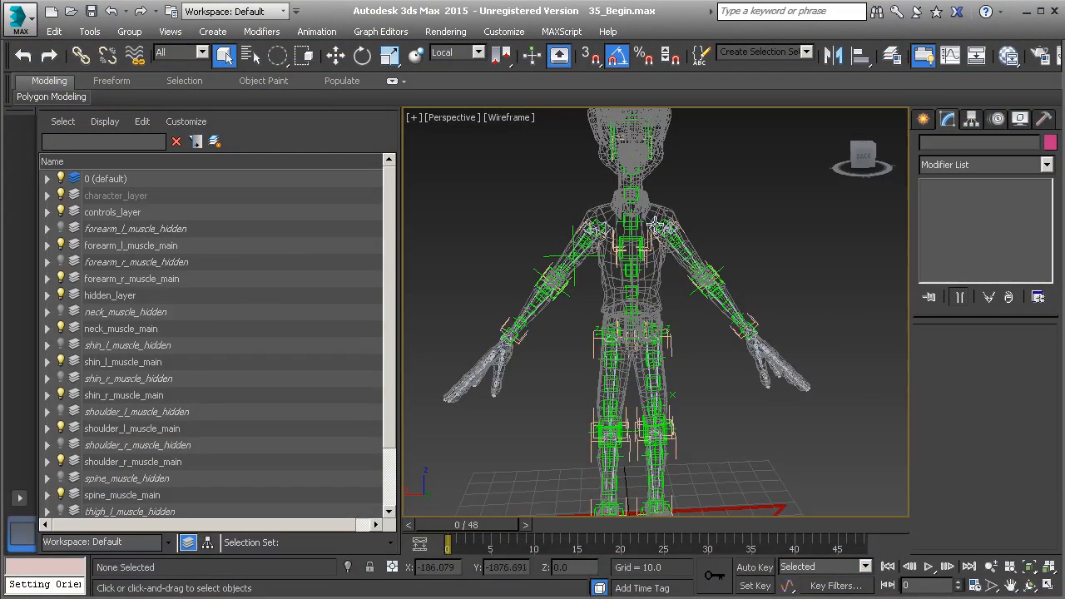
Create a box-shaped Point helper in the perspective viewport, in the open space below the character's left upper arm.
{"action": "scroll", "coordinate": [662, 226], "scroll_direction": "down", "scroll_amount": 5}
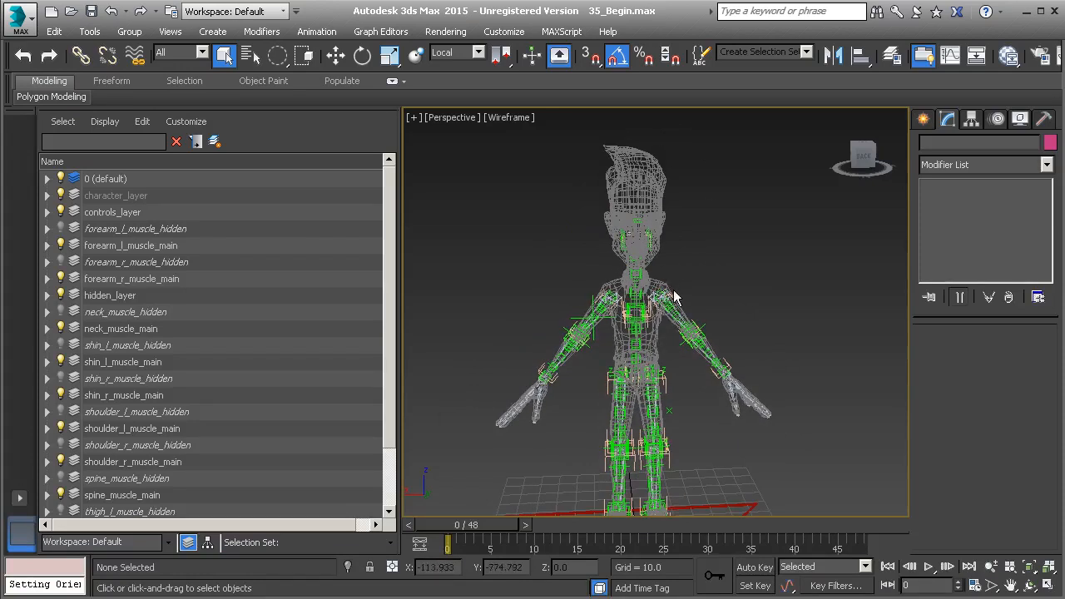
{"action": "scroll", "coordinate": [672, 283], "scroll_direction": "down", "scroll_amount": 2}
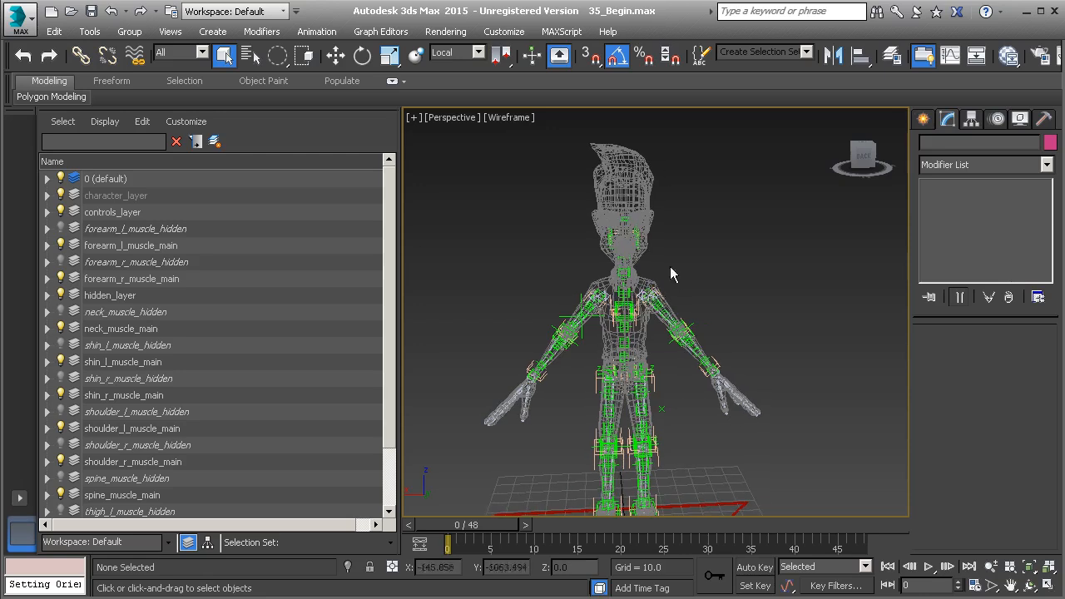
{"action": "scroll", "coordinate": [666, 315], "scroll_direction": "up", "scroll_amount": 3}
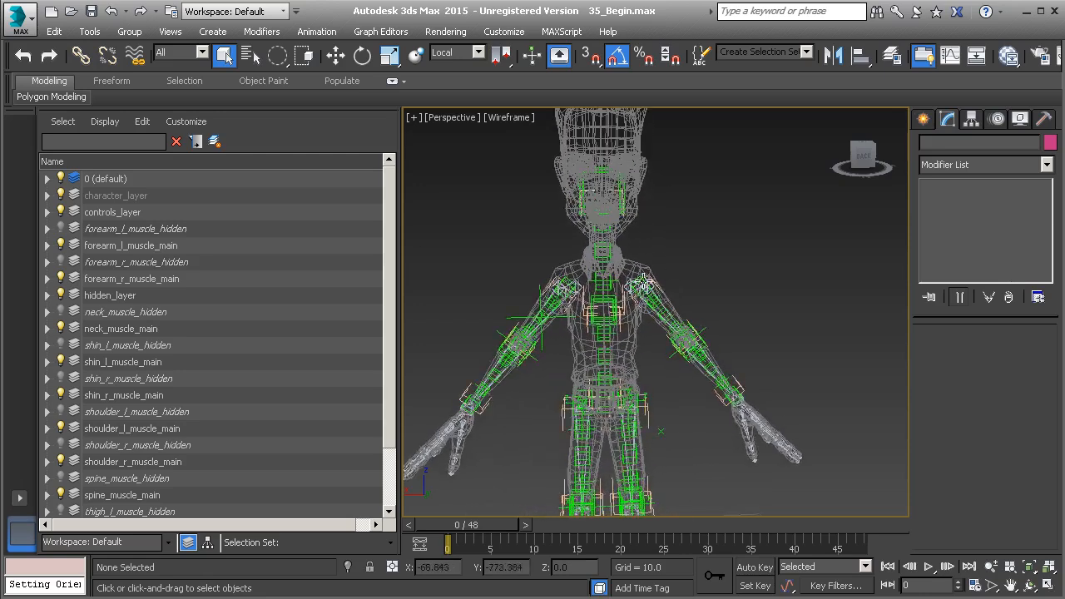
{"action": "scroll", "coordinate": [642, 293], "scroll_direction": "up", "scroll_amount": 5}
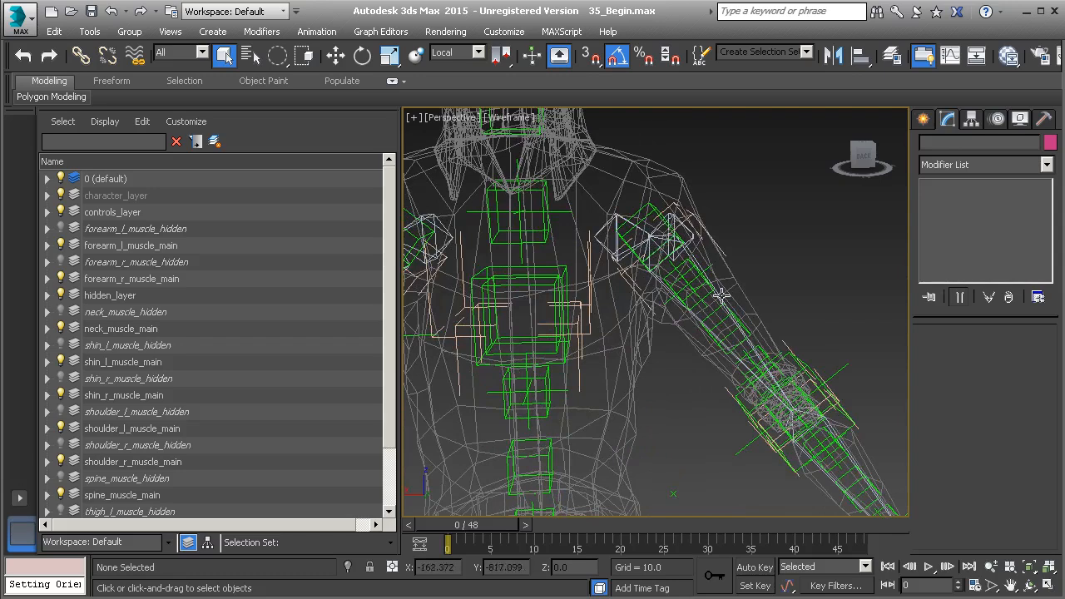
{"action": "middle_click_drag", "start_coordinate": [707, 295], "coordinate": [692, 298]}
{"action": "left_click", "coordinate": [924, 119]}
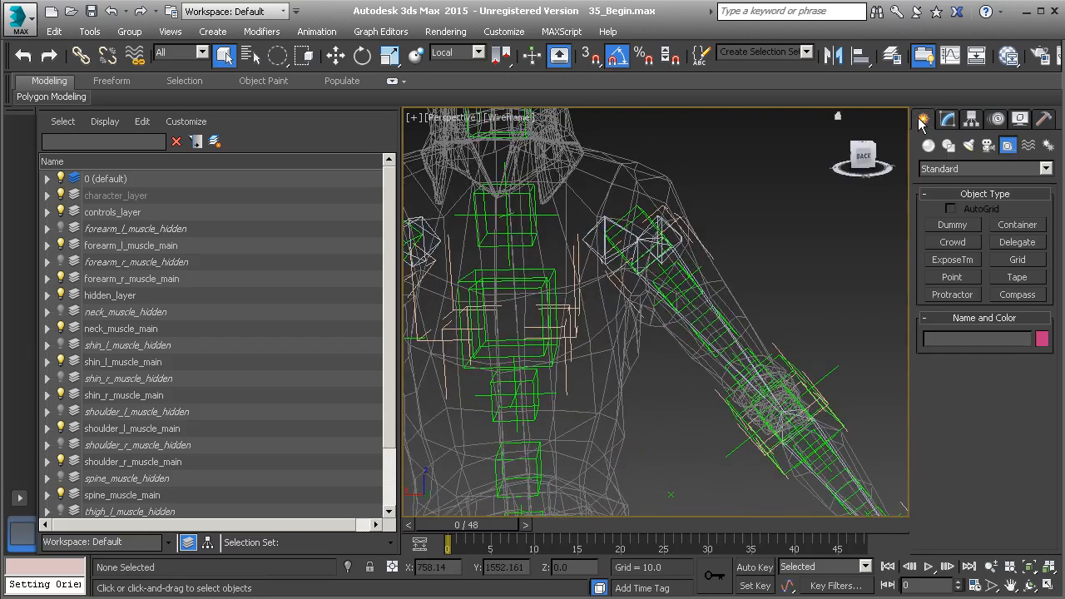
{"action": "left_click", "coordinate": [952, 277]}
{"action": "left_click", "coordinate": [678, 426]}
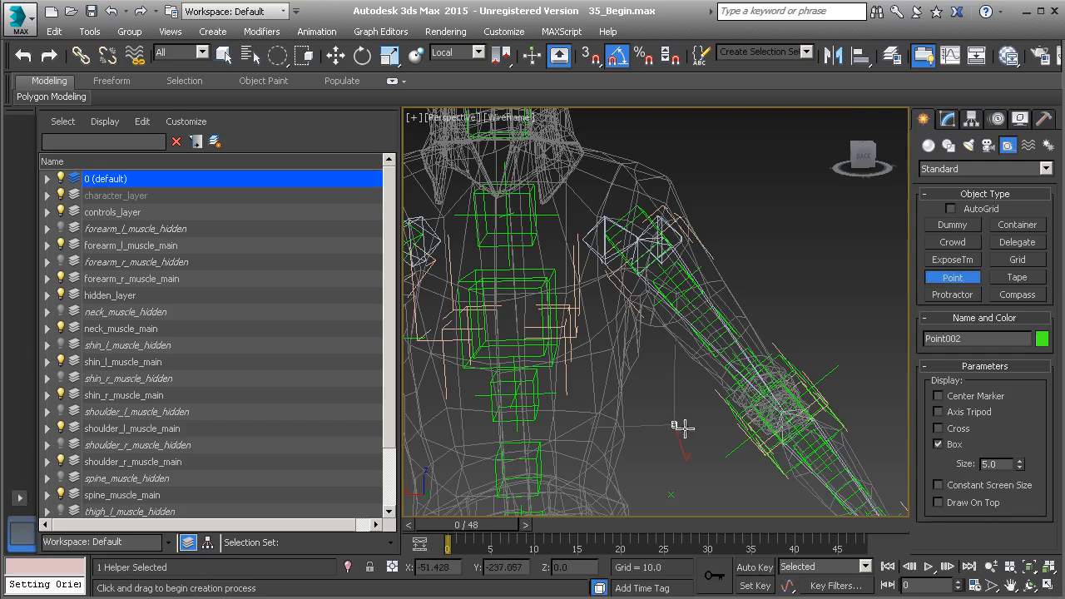
{"action": "right_click", "coordinate": [787, 288]}
Align the new point helper to the left shoulder bone.
{"action": "middle_click_drag", "start_coordinate": [725, 287], "coordinate": [707, 297]}
{"action": "scroll", "coordinate": [705, 291], "scroll_direction": "up", "scroll_amount": 3}
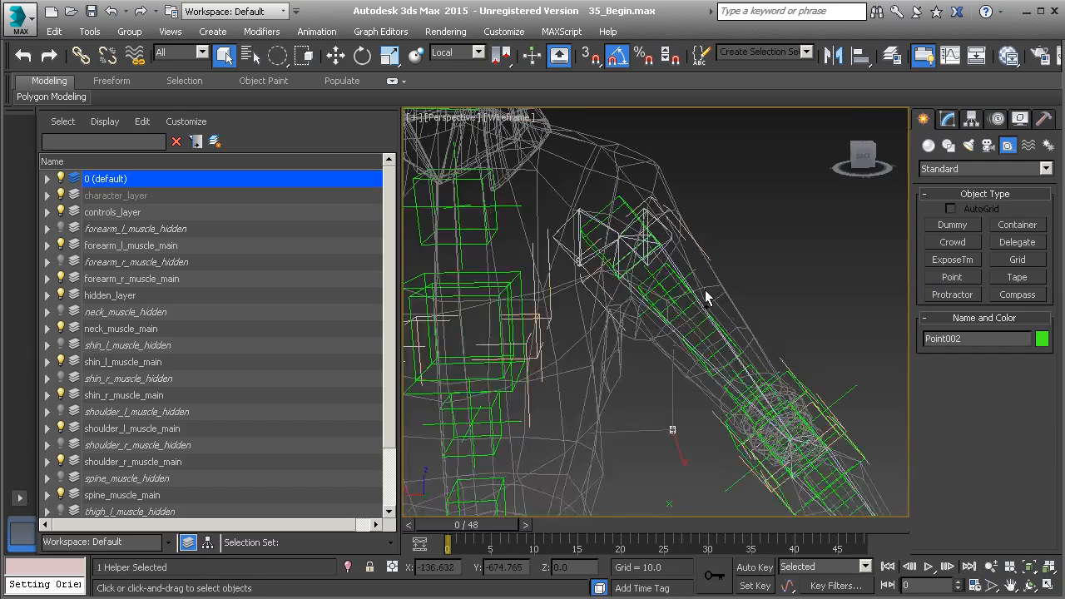
{"action": "key", "text": "alt+a"}
{"action": "scroll", "coordinate": [650, 293], "scroll_direction": "up", "scroll_amount": 3}
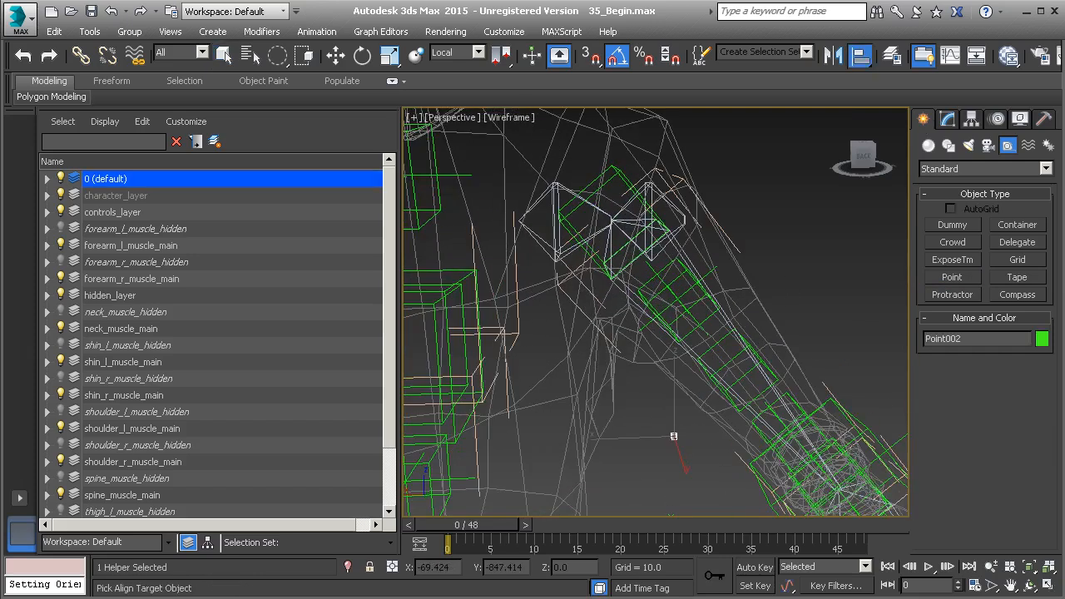
{"action": "left_click", "coordinate": [610, 243]}
{"action": "left_click", "coordinate": [385, 431]}
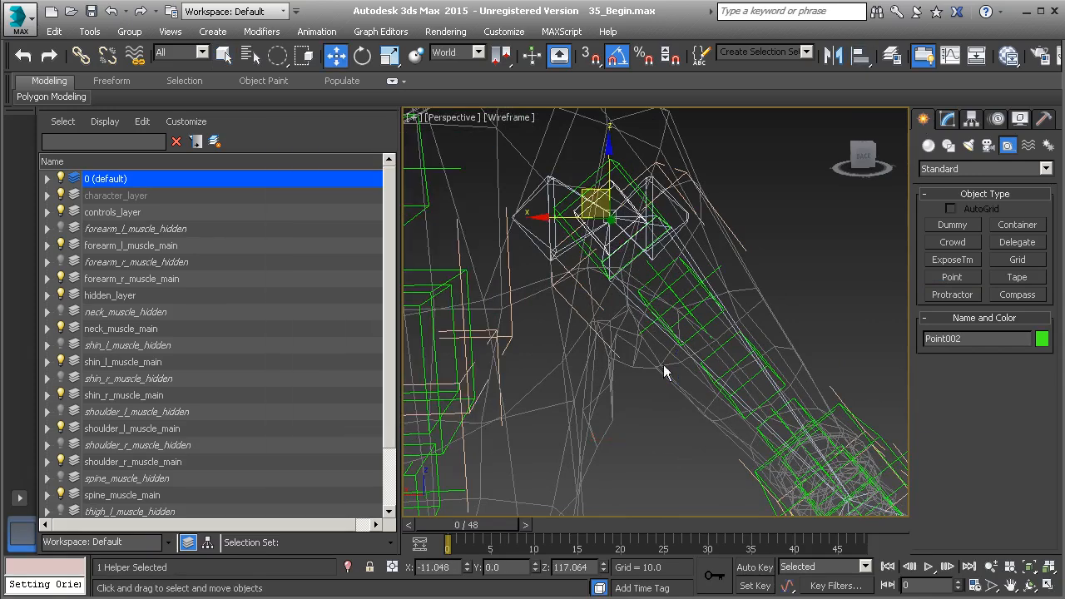
Set the size of the shoulder point helper to 10.
{"action": "left_click", "coordinate": [948, 121]}
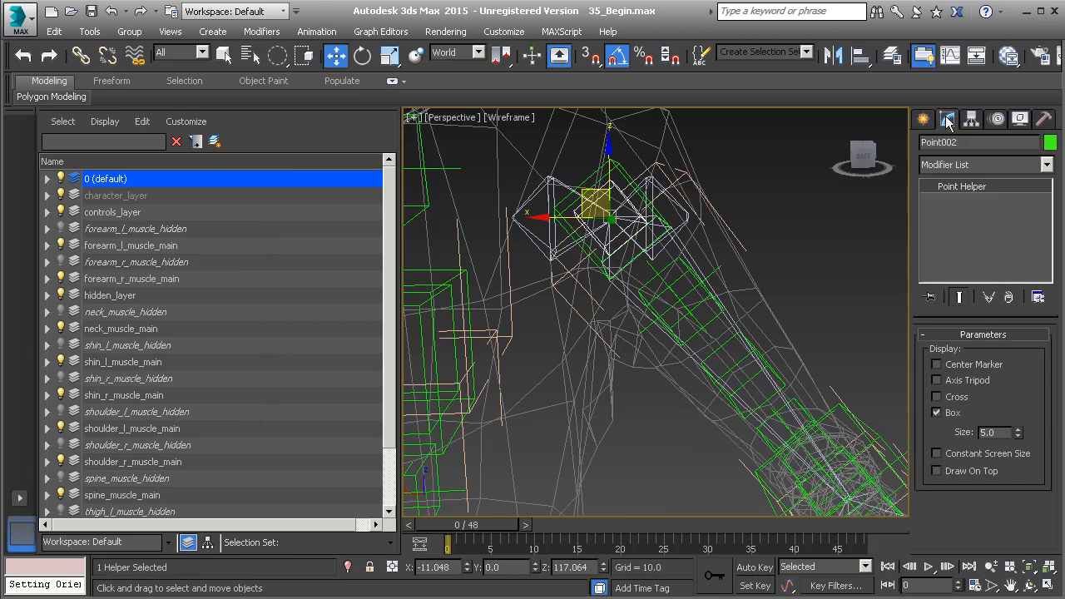
{"action": "left_click_drag", "start_coordinate": [1016, 435], "coordinate": [1026, 343]}
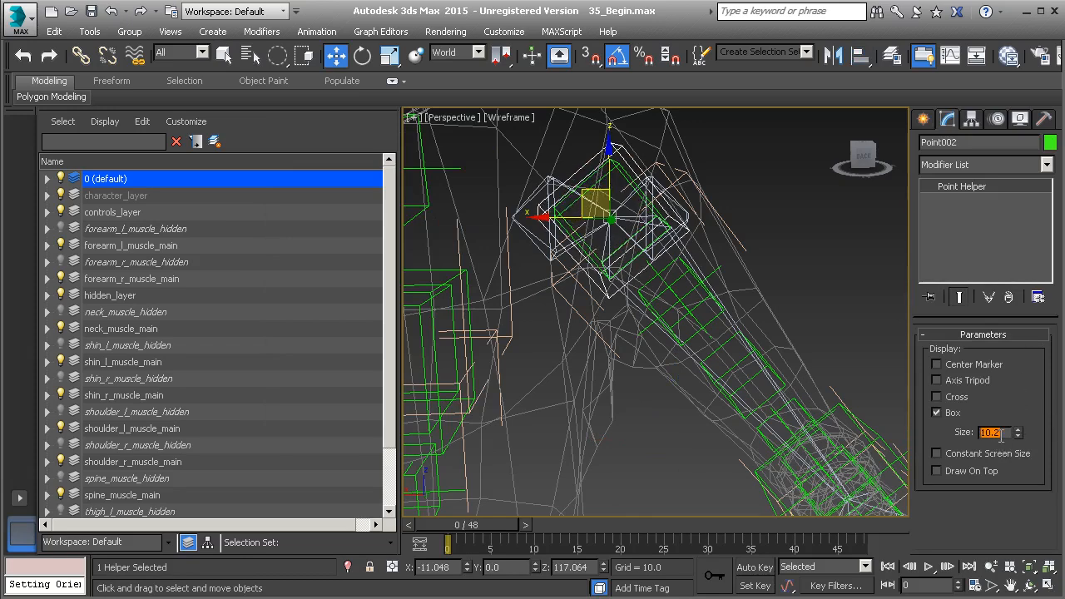
{"action": "type", "text": "0"}
{"action": "key", "text": "Return"}
Link the point helper to its parent object at the left shoulder.
{"action": "middle_click_drag", "start_coordinate": [652, 270], "coordinate": [681, 333]}
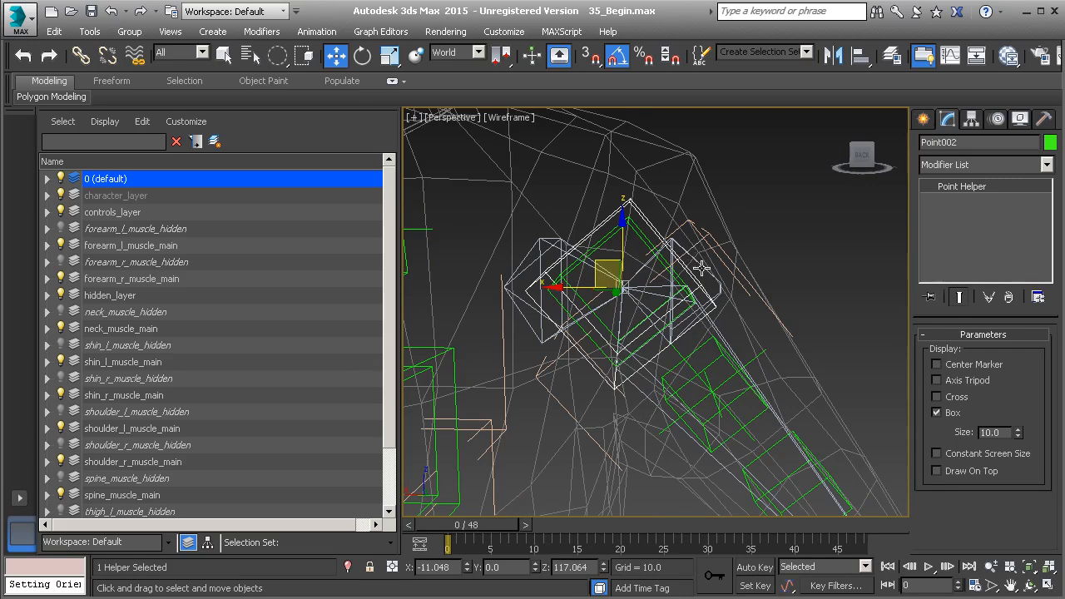
{"action": "left_click", "coordinate": [81, 55]}
{"action": "left_click_drag", "start_coordinate": [707, 266], "coordinate": [708, 268]}
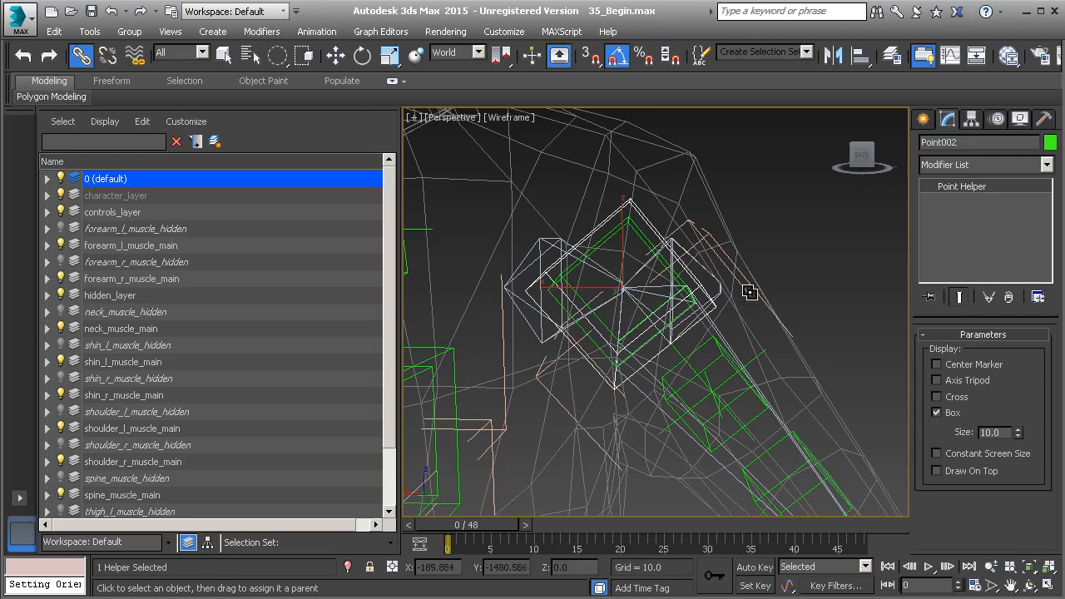
Freeze the transform of the shoulder point helper and accept the new controller layer.
{"action": "right_click", "coordinate": [790, 241]}
{"action": "left_click", "coordinate": [733, 191]}
{"action": "right_click", "coordinate": [770, 239]}
{"action": "left_click", "coordinate": [699, 175]}
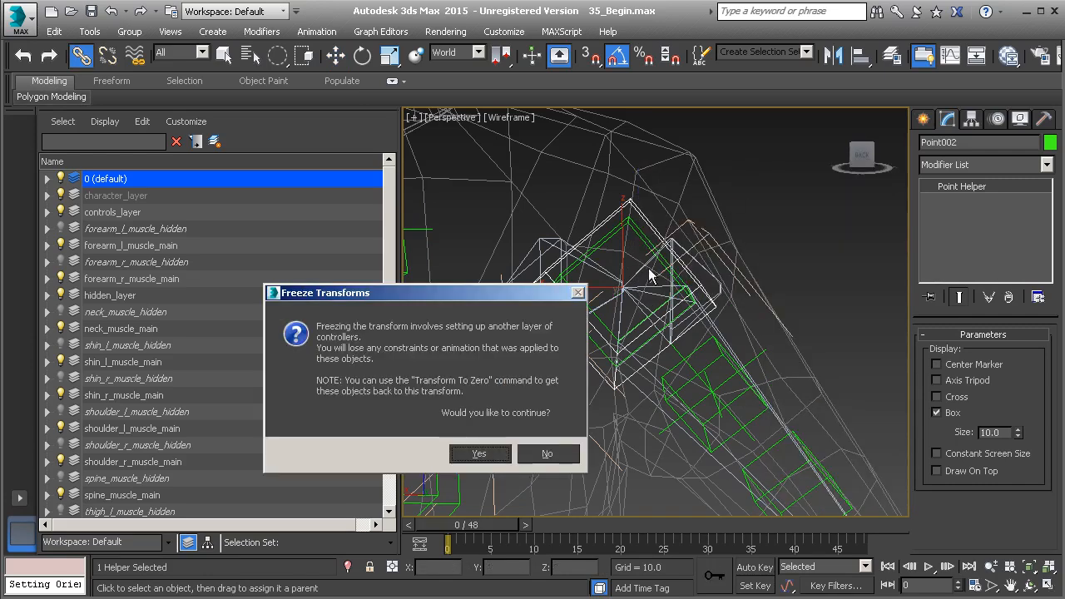
{"action": "left_click", "coordinate": [480, 454]}
Rename the point helper PtZero_L_Shoulder and move it from the default layer to hidden_layer.
{"action": "middle_click_drag", "start_coordinate": [782, 347], "coordinate": [807, 292], "text": "alt"}
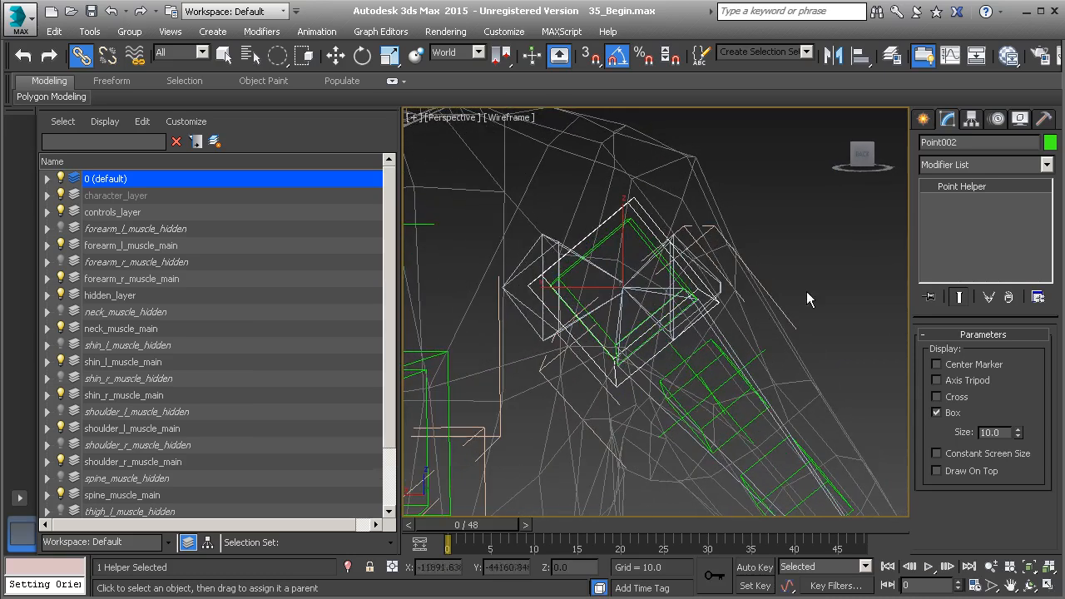
{"action": "left_click", "coordinate": [963, 142]}
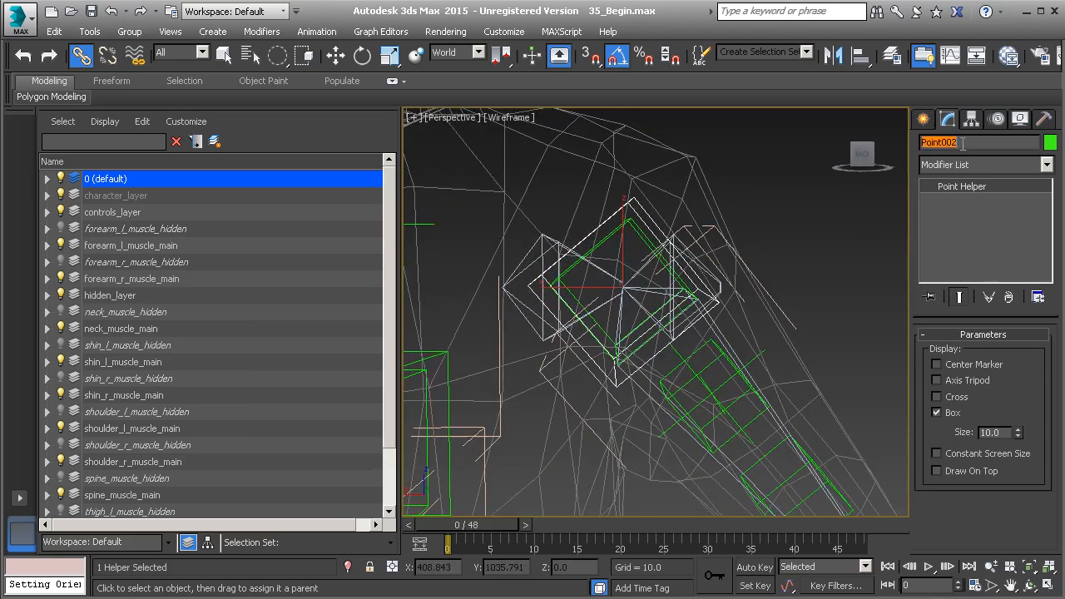
{"action": "type", "text": "PtZero_L_Shoulder"}
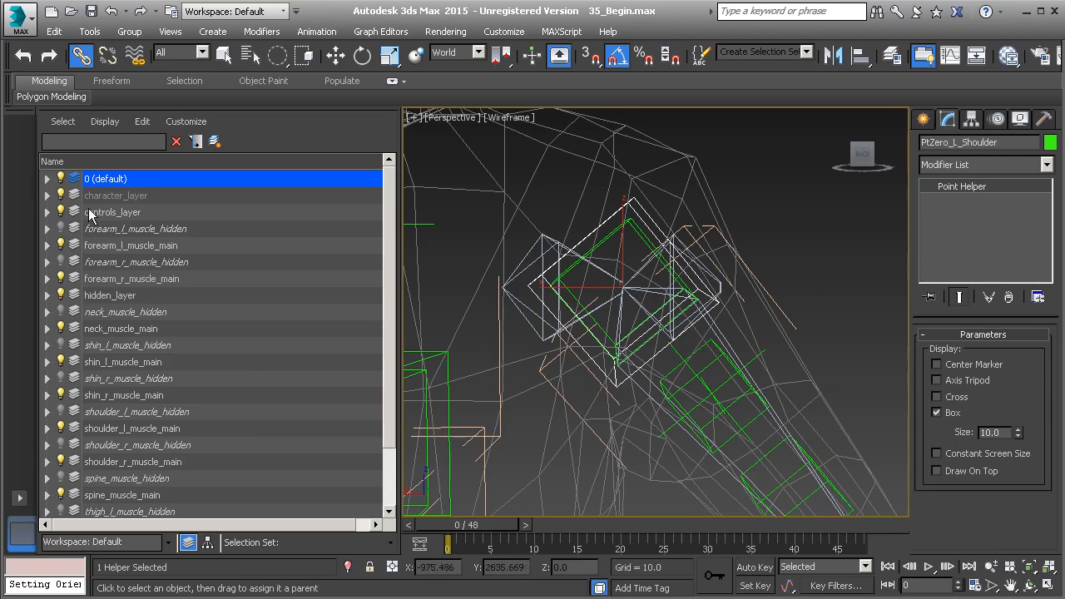
{"action": "left_click", "coordinate": [47, 179]}
{"action": "left_click_drag", "start_coordinate": [133, 233], "coordinate": [143, 348]}
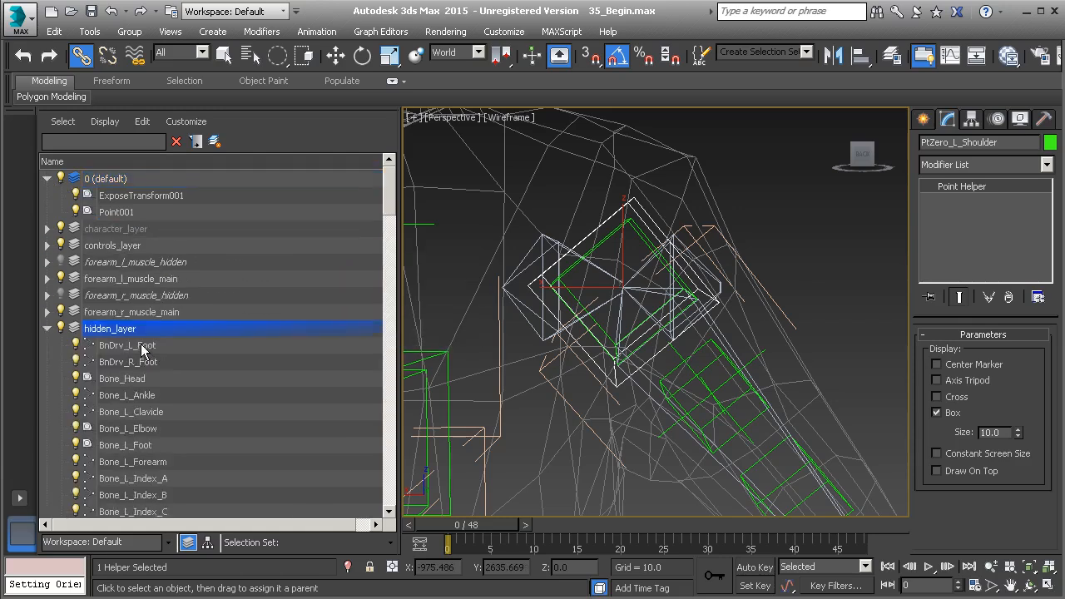
Clone Bone_L_Shoulder as a copy named BnDrv_L_Shoulder_Twist.
{"action": "left_click", "coordinate": [708, 323]}
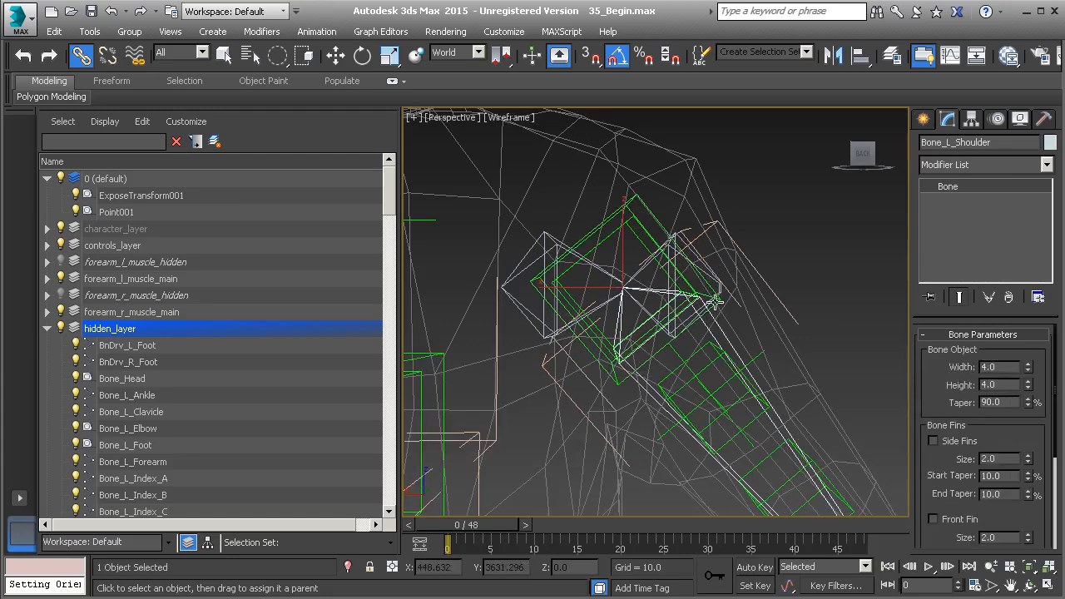
{"action": "scroll", "coordinate": [684, 342], "scroll_direction": "down", "scroll_amount": 3}
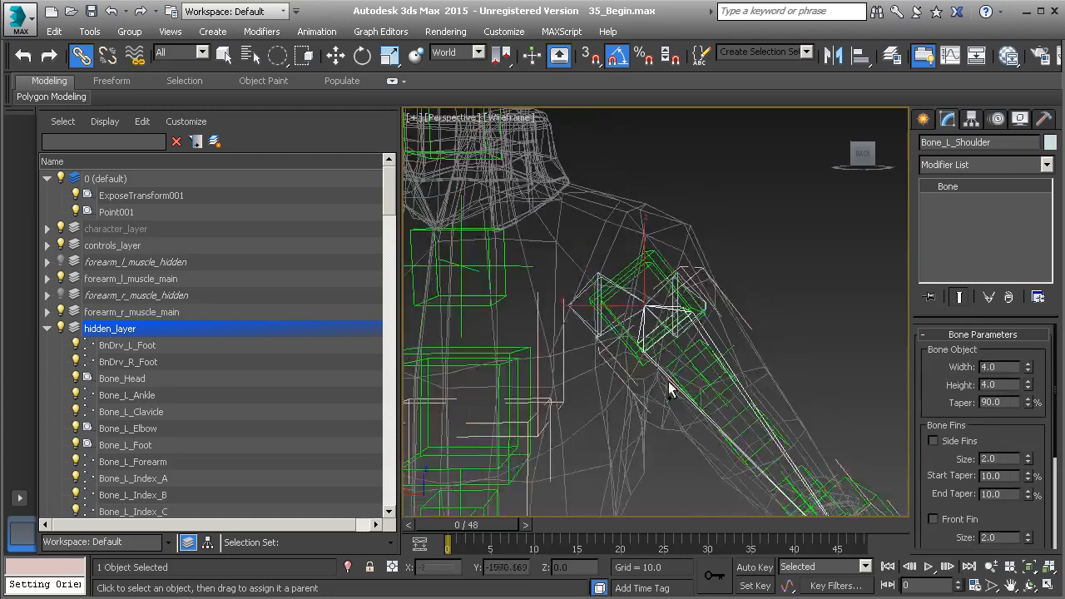
{"action": "middle_click_drag", "start_coordinate": [701, 369], "coordinate": [652, 297], "text": "alt"}
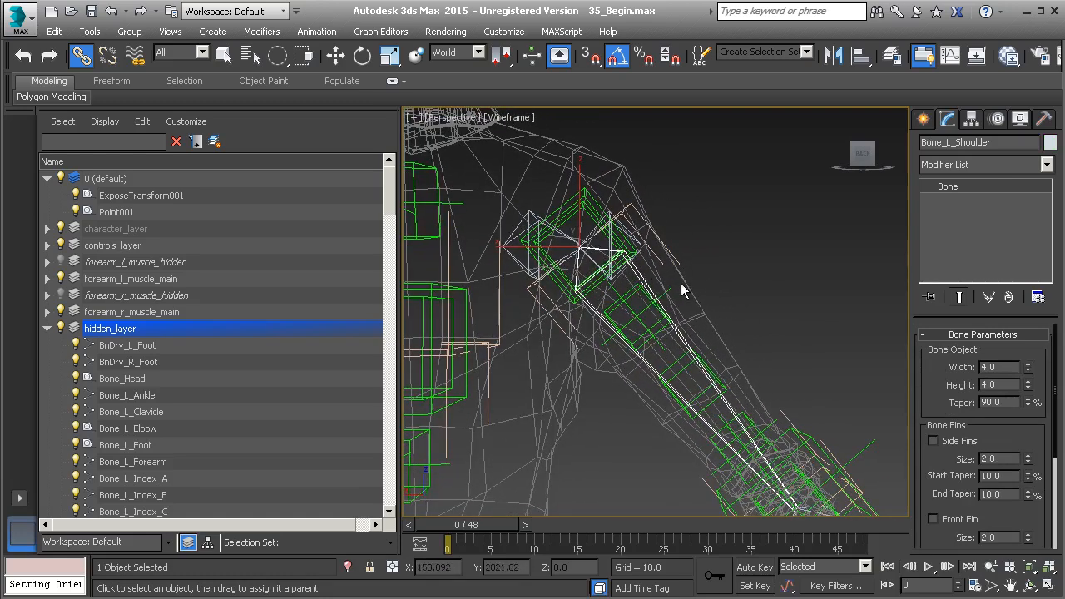
{"action": "key", "text": "ctrl+v"}
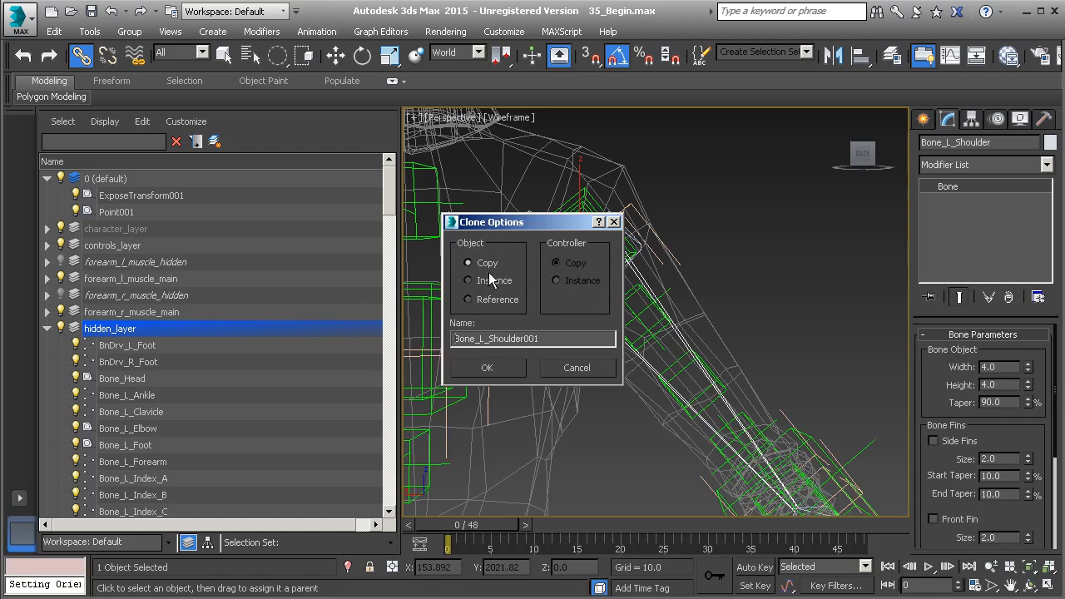
{"action": "double_click", "coordinate": [474, 338]}
{"action": "type", "text": "BnDrv"}
{"action": "type", "text": "_Twist"}
{"action": "left_click", "coordinate": [487, 367]}
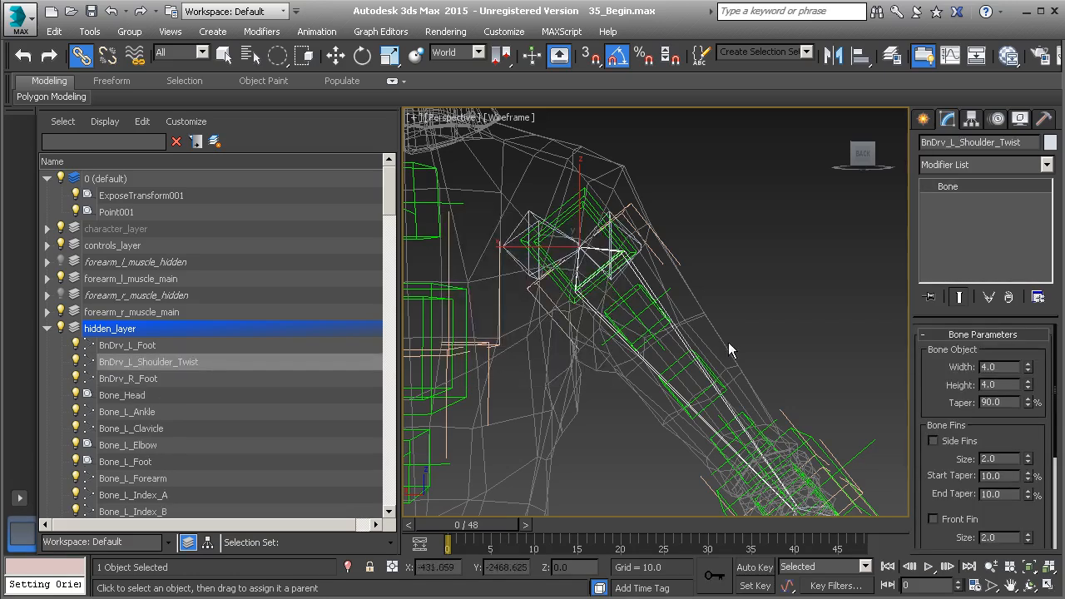
Set the width and height of the BnDrv_L_Shoulder_Twist bone to 5.
{"action": "type", "text": "5"}
{"action": "key", "text": "Return"}
{"action": "left_click", "coordinate": [1005, 383]}
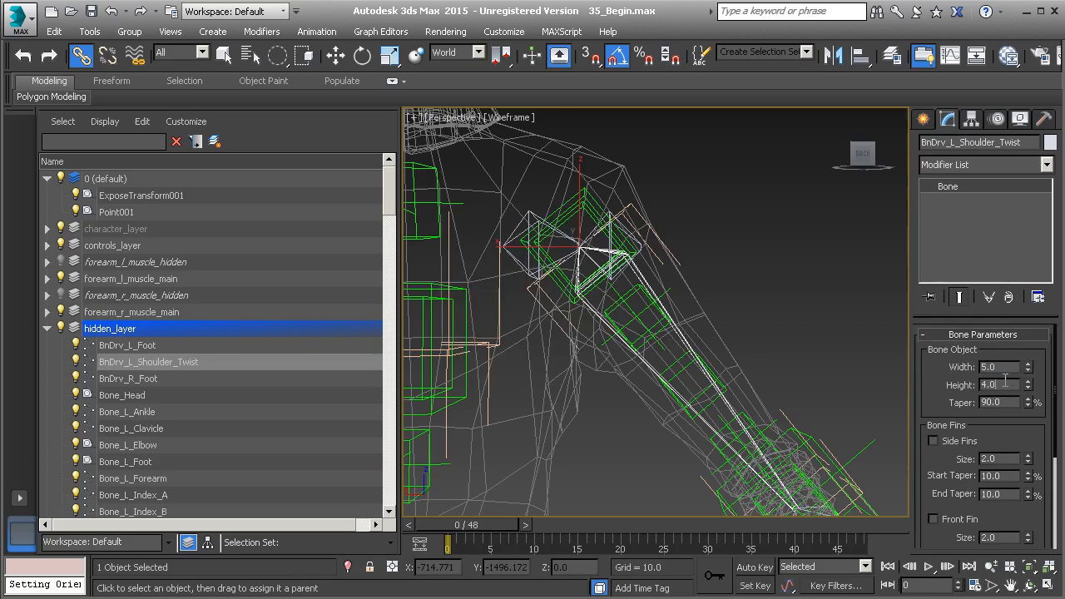
{"action": "type", "text": "5"}
{"action": "key", "text": "Return"}
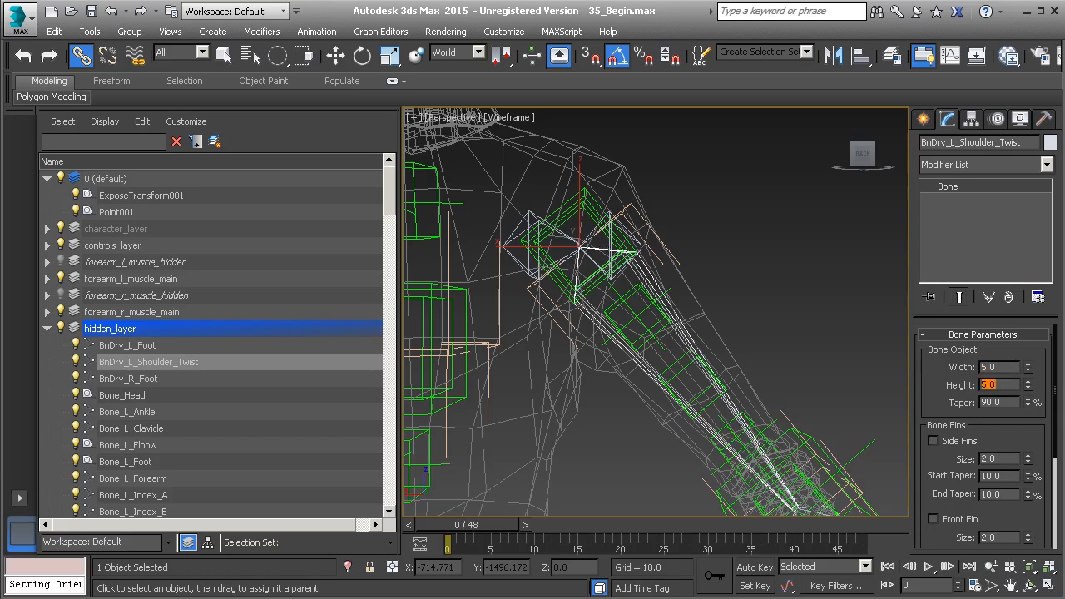
Add an end bone to the tip of BnDrv_L_Shoulder_Twist with the Create End bone tool.
{"action": "middle_click_drag", "start_coordinate": [734, 376], "coordinate": [676, 317], "text": "alt"}
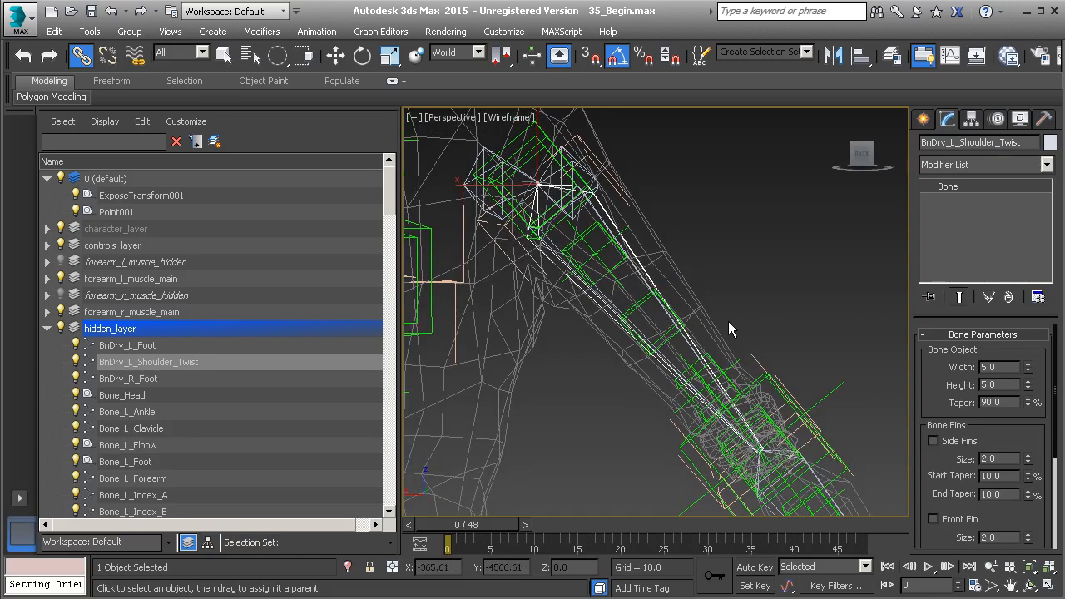
{"action": "key", "text": "alt"}
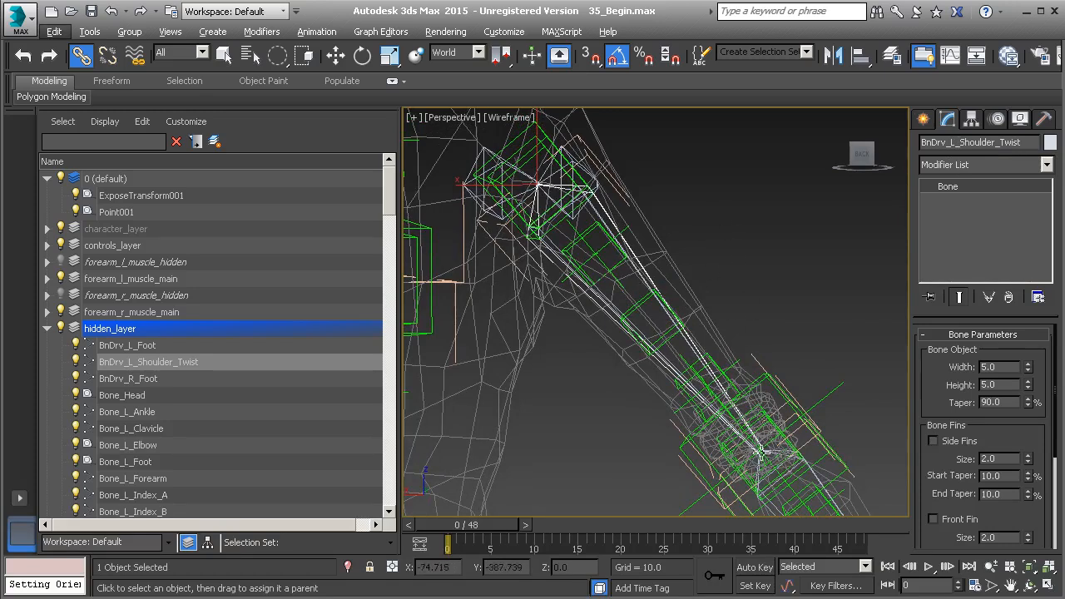
{"action": "right_click", "coordinate": [731, 209]}
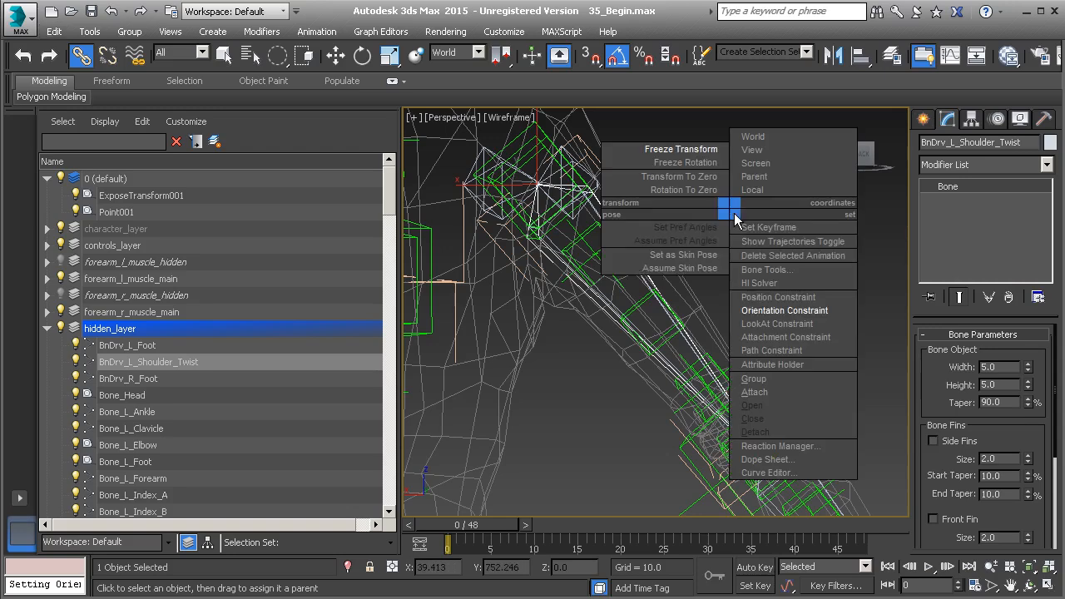
{"action": "left_click", "coordinate": [778, 259]}
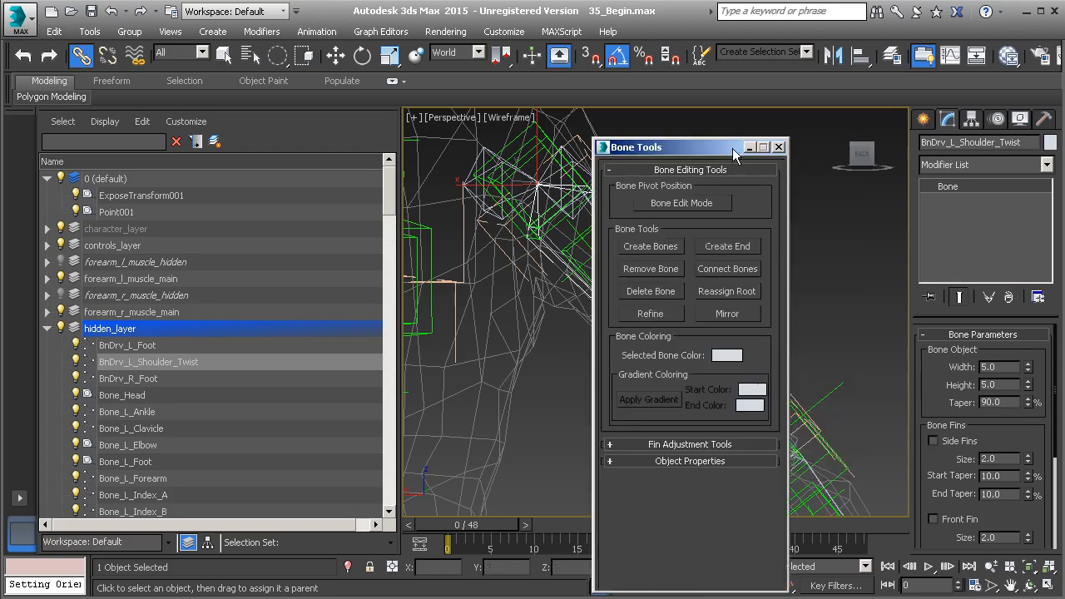
{"action": "left_click_drag", "start_coordinate": [730, 148], "coordinate": [524, 152]}
{"action": "left_click", "coordinate": [520, 241]}
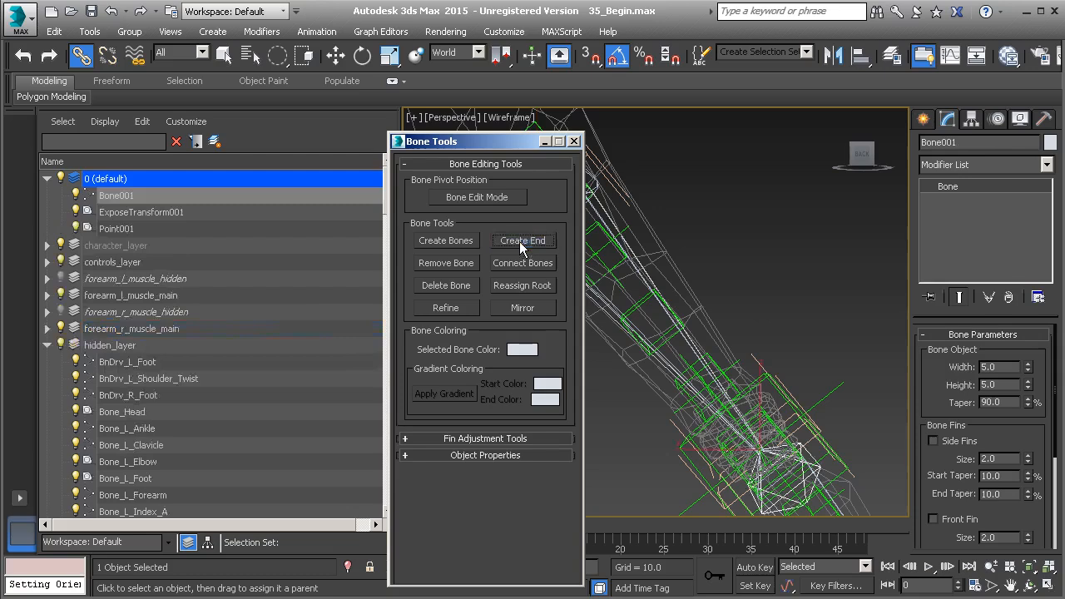
{"action": "left_click", "coordinate": [574, 142]}
Rename the end bone Nub_L_Shoulder_Twist, reusing the twist bone's name, and move it to hidden_layer.
{"action": "middle_click_drag", "start_coordinate": [720, 412], "coordinate": [722, 376]}
{"action": "left_click", "coordinate": [703, 354]}
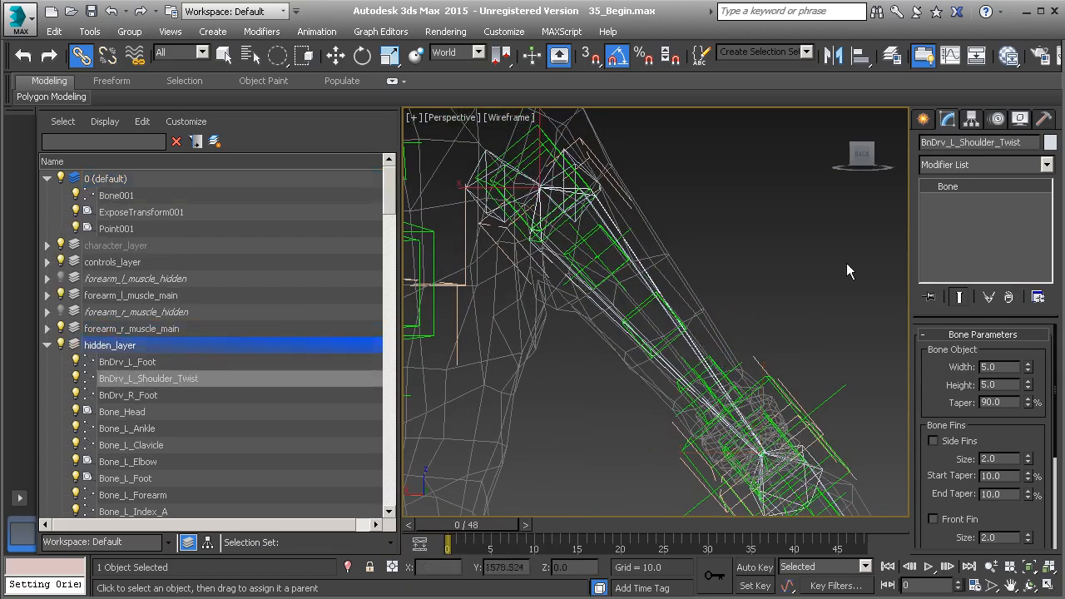
{"action": "left_click", "coordinate": [960, 142]}
{"action": "key", "text": "ctrl+c"}
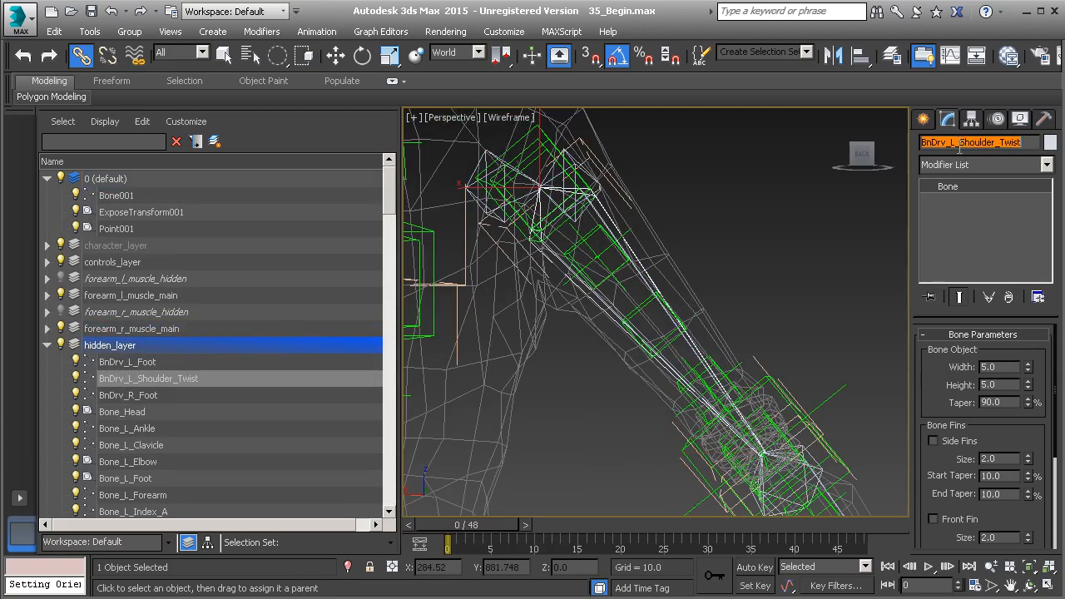
{"action": "left_click", "coordinate": [815, 465]}
{"action": "double_click", "coordinate": [958, 143]}
{"action": "key", "text": "ctrl+v"}
{"action": "left_click_drag", "start_coordinate": [946, 143], "coordinate": [914, 142]}
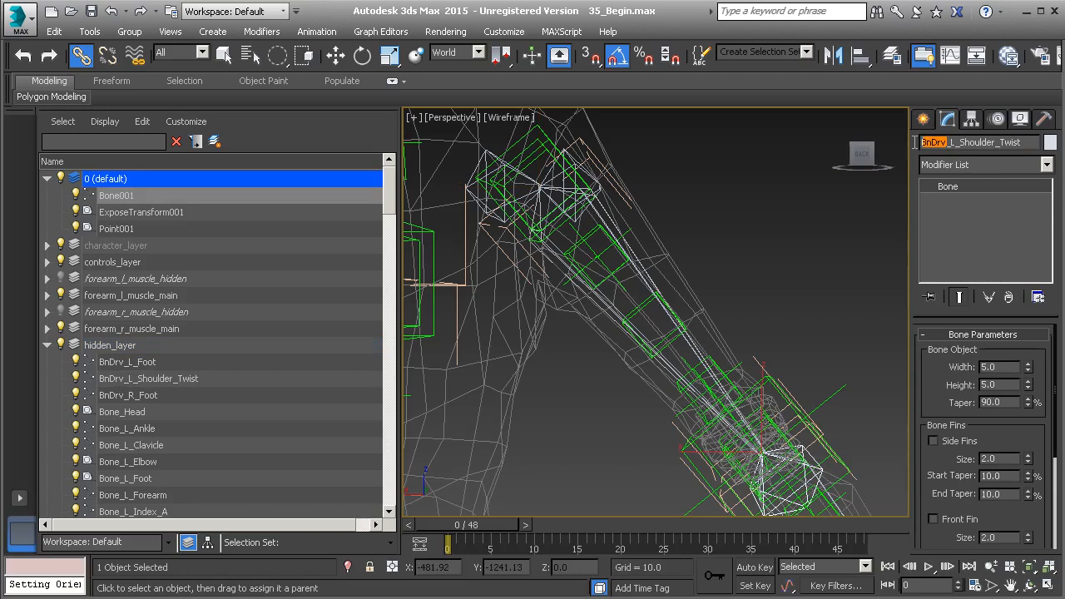
{"action": "type", "text": "Nub"}
{"action": "key", "text": "Return"}
{"action": "left_click_drag", "start_coordinate": [199, 195], "coordinate": [208, 341]}
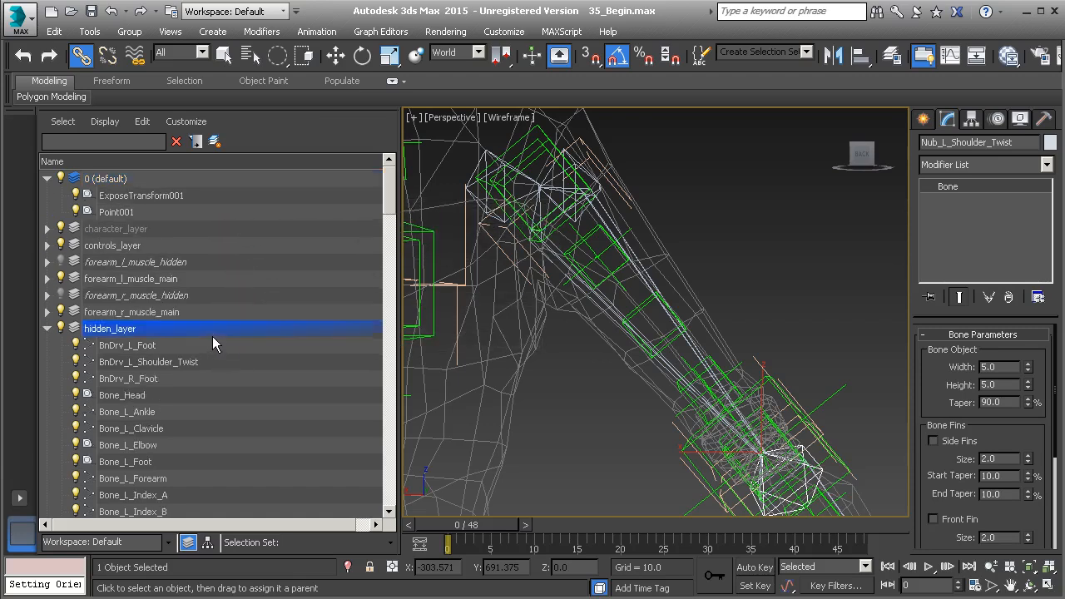
Freeze the transform of Nub_L_Shoulder_Twist.
{"action": "right_click", "coordinate": [751, 260]}
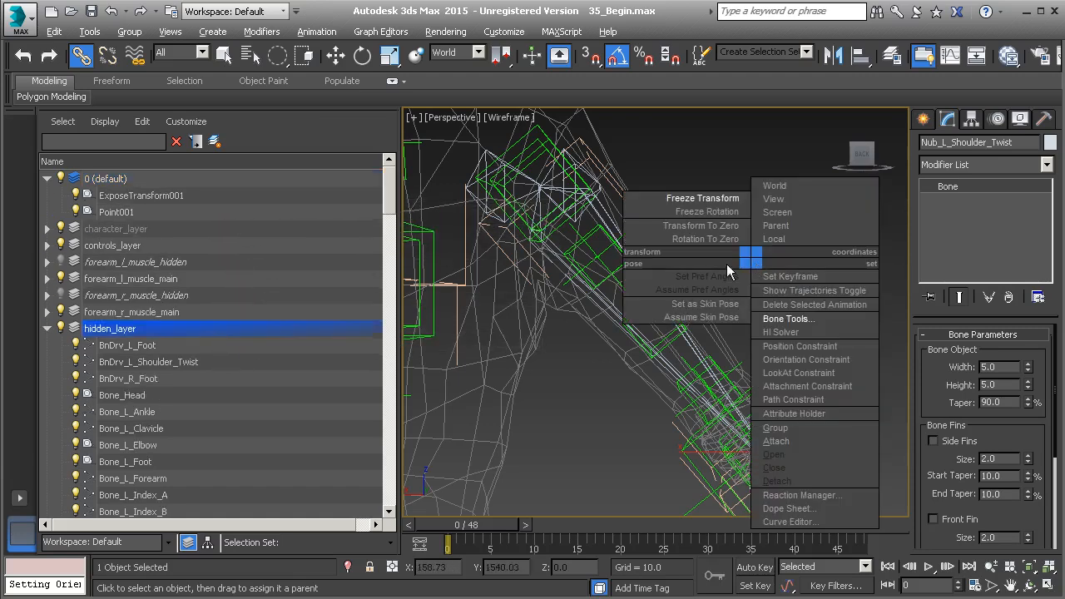
{"action": "left_click", "coordinate": [707, 199]}
{"action": "left_click", "coordinate": [478, 455]}
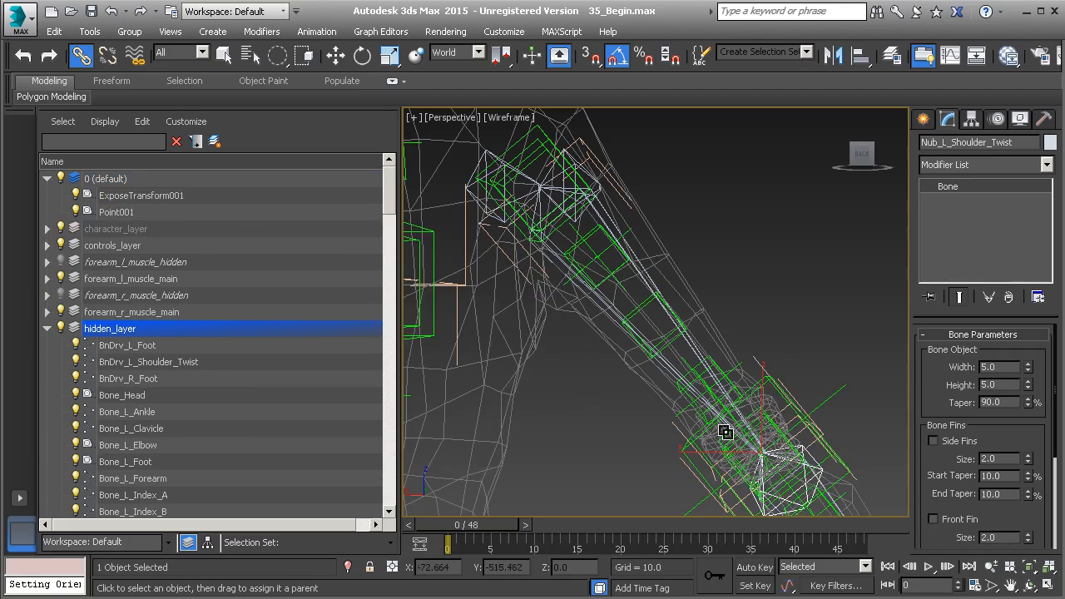
Apply an HI Solver from BnDrv_L_Shoulder_Twist to its end nub at the elbow.
{"action": "scroll", "coordinate": [720, 400], "scroll_direction": "up", "scroll_amount": 3}
{"action": "middle_click_drag", "start_coordinate": [680, 317], "coordinate": [725, 393]}
{"action": "left_click", "coordinate": [608, 235]}
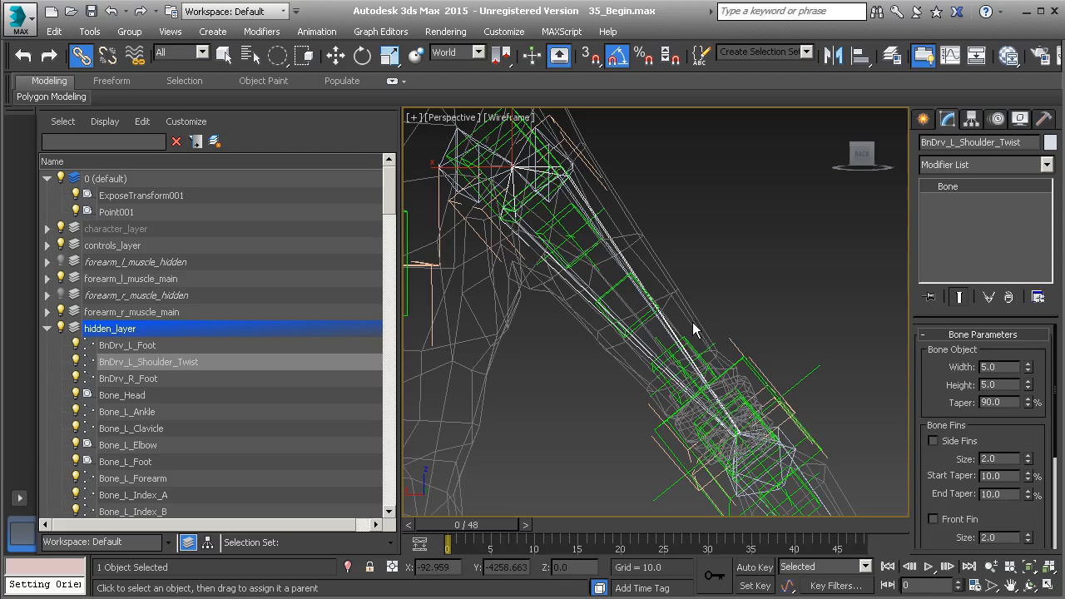
{"action": "scroll", "coordinate": [702, 333], "scroll_direction": "down", "scroll_amount": 6}
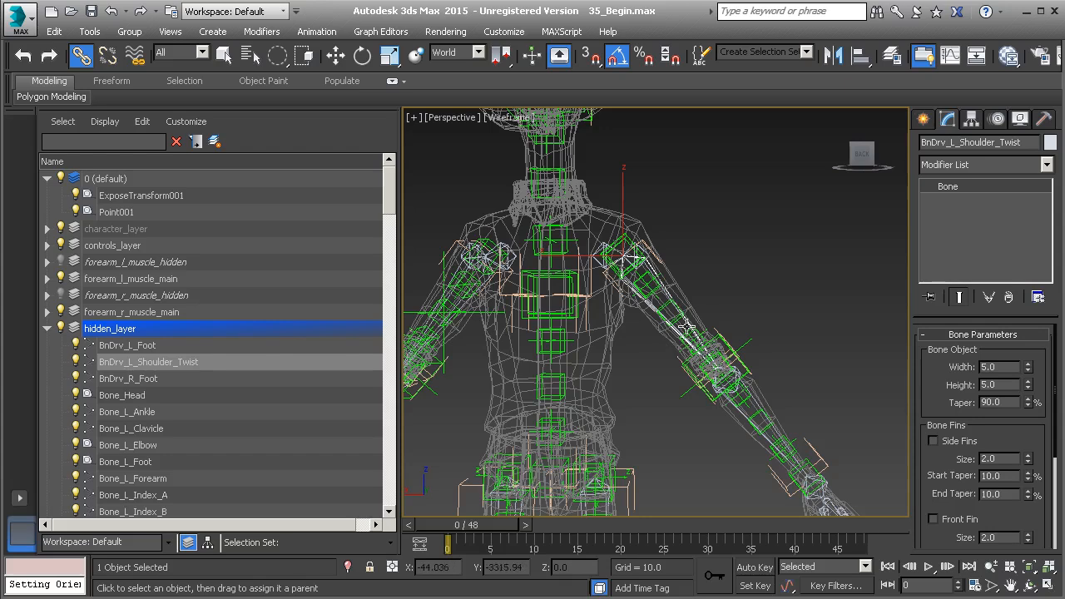
{"action": "scroll", "coordinate": [720, 364], "scroll_direction": "up", "scroll_amount": 5}
{"action": "scroll", "coordinate": [695, 328], "scroll_direction": "up", "scroll_amount": 2}
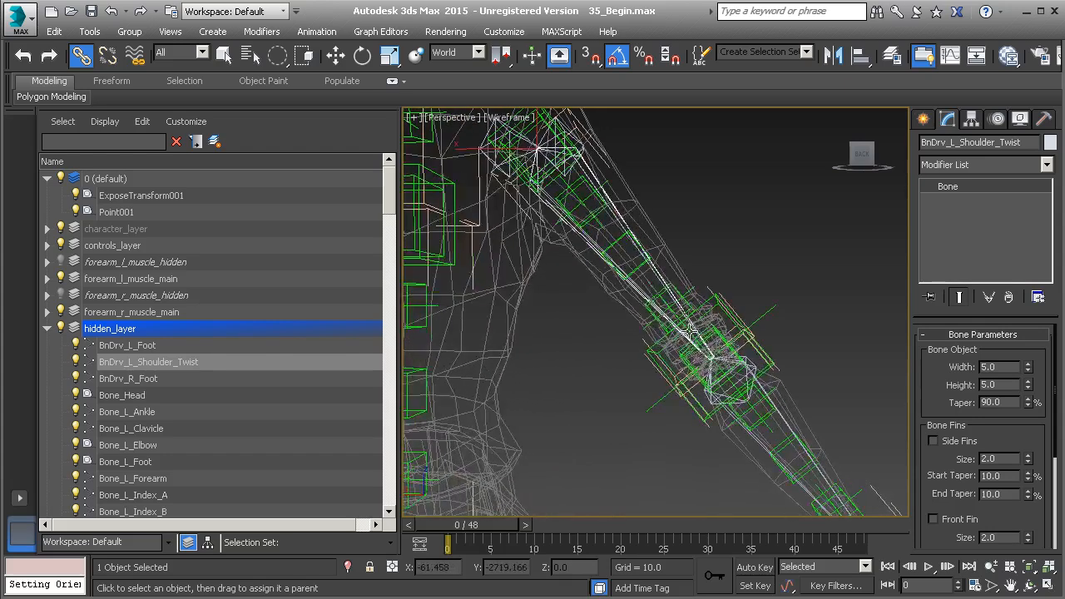
{"action": "scroll", "coordinate": [678, 341], "scroll_direction": "up", "scroll_amount": 2}
{"action": "scroll", "coordinate": [654, 248], "scroll_direction": "up", "scroll_amount": 2}
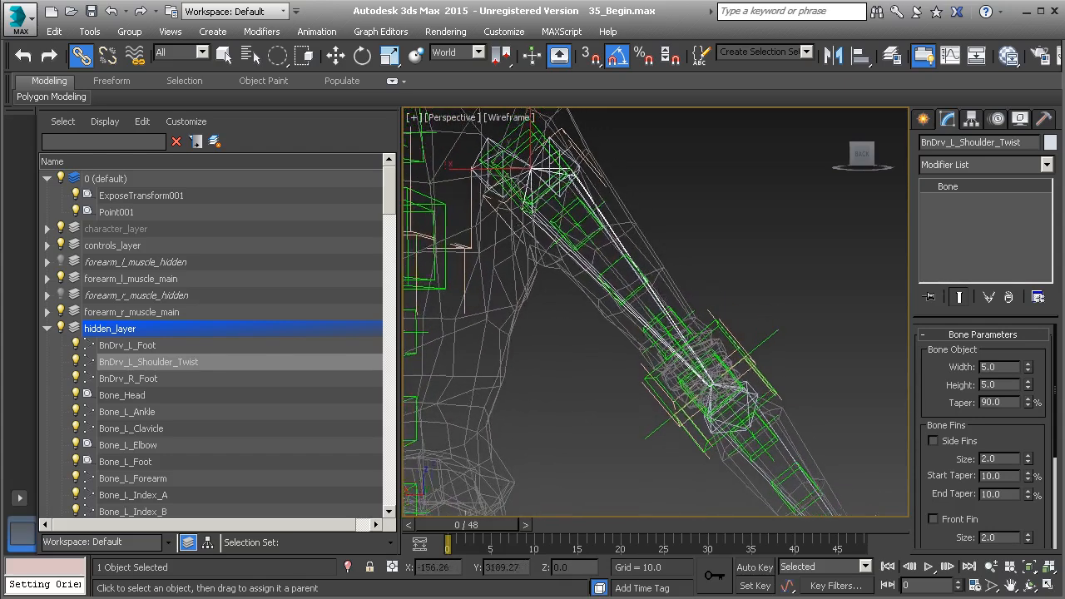
{"action": "left_click", "coordinate": [316, 30]}
{"action": "mouse_move", "coordinate": [346, 85]}
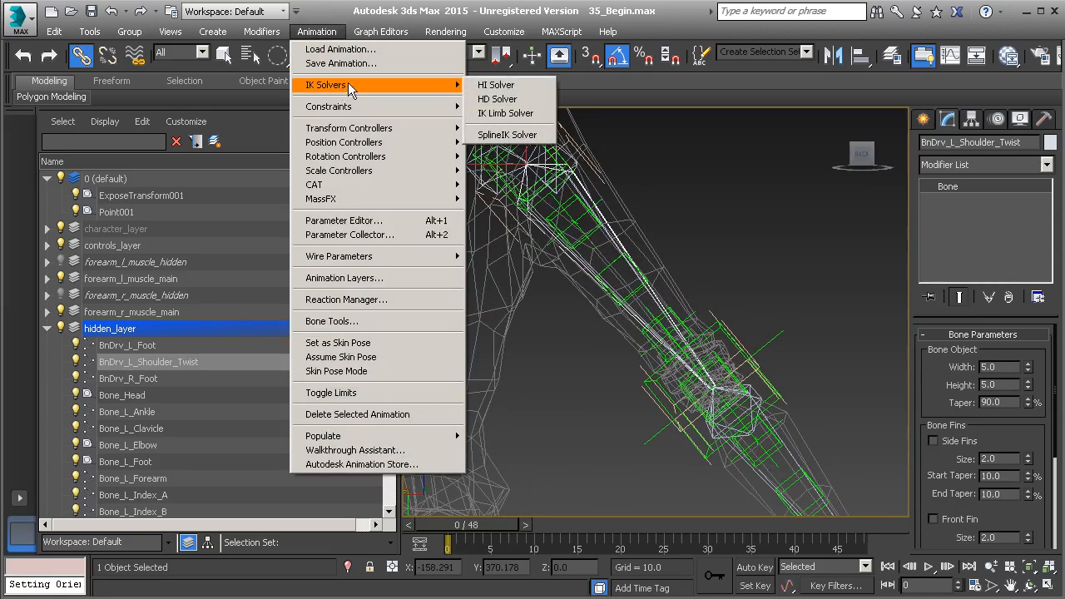
{"action": "left_click", "coordinate": [509, 86]}
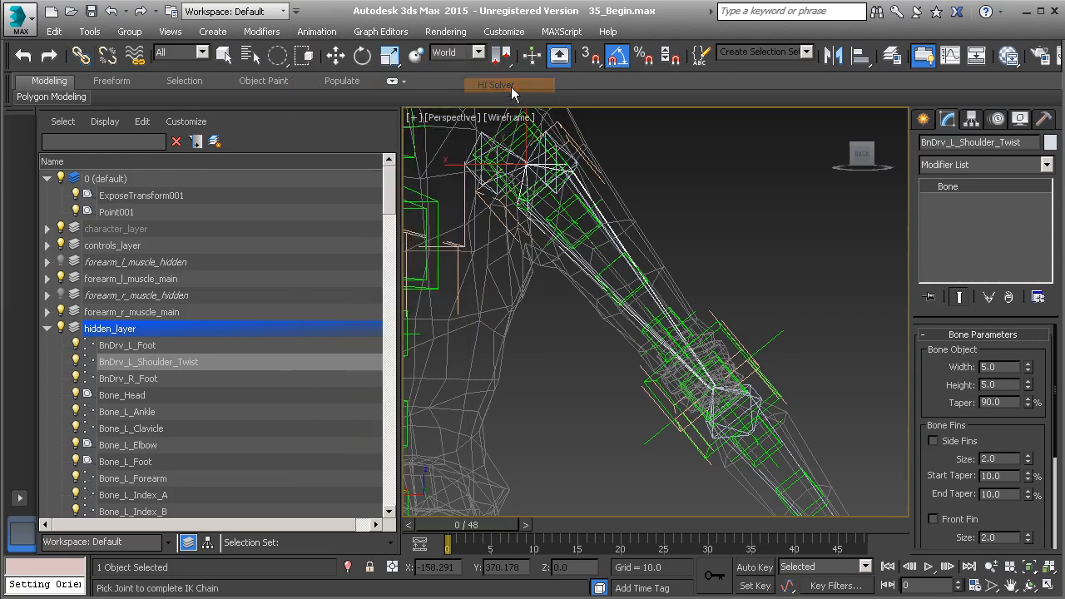
{"action": "middle_click_drag", "start_coordinate": [680, 308], "coordinate": [720, 287]}
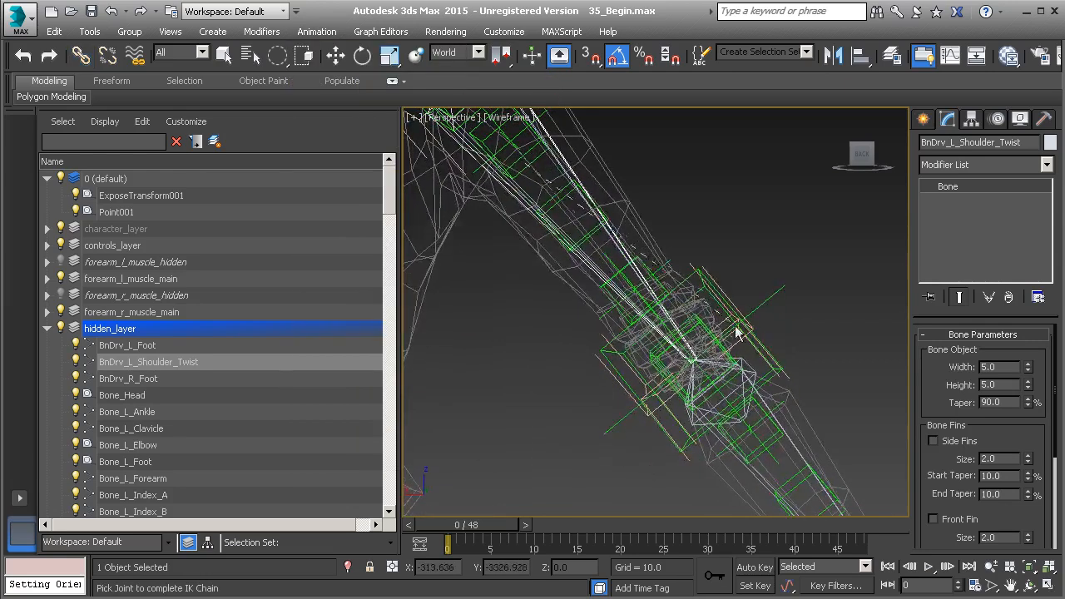
{"action": "left_click", "coordinate": [749, 364]}
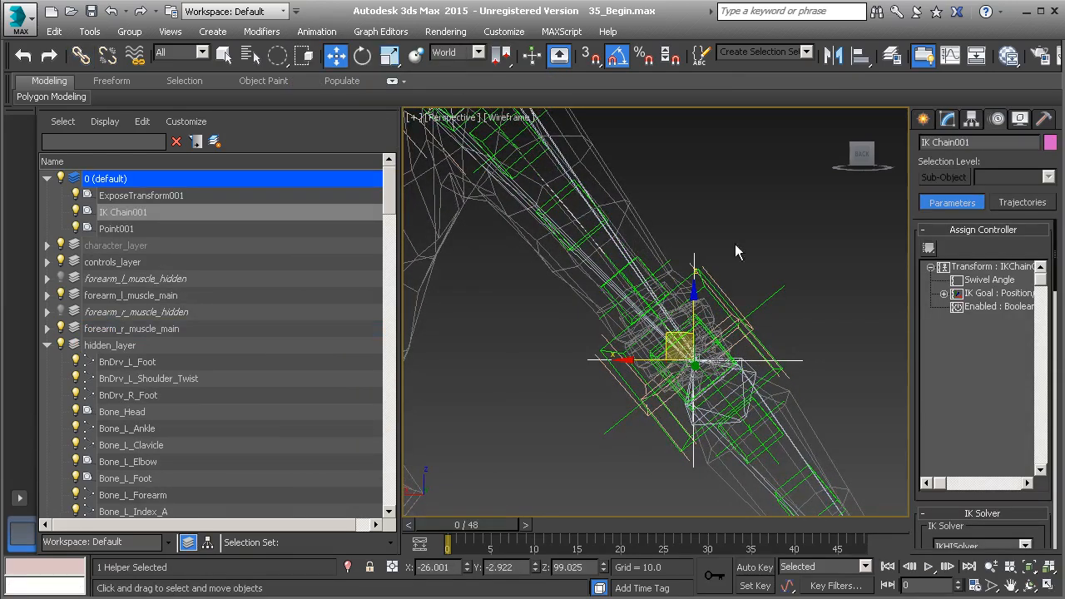
Rename the new IK chain HI_L_Shoulder_Twist.
{"action": "right_click", "coordinate": [734, 217]}
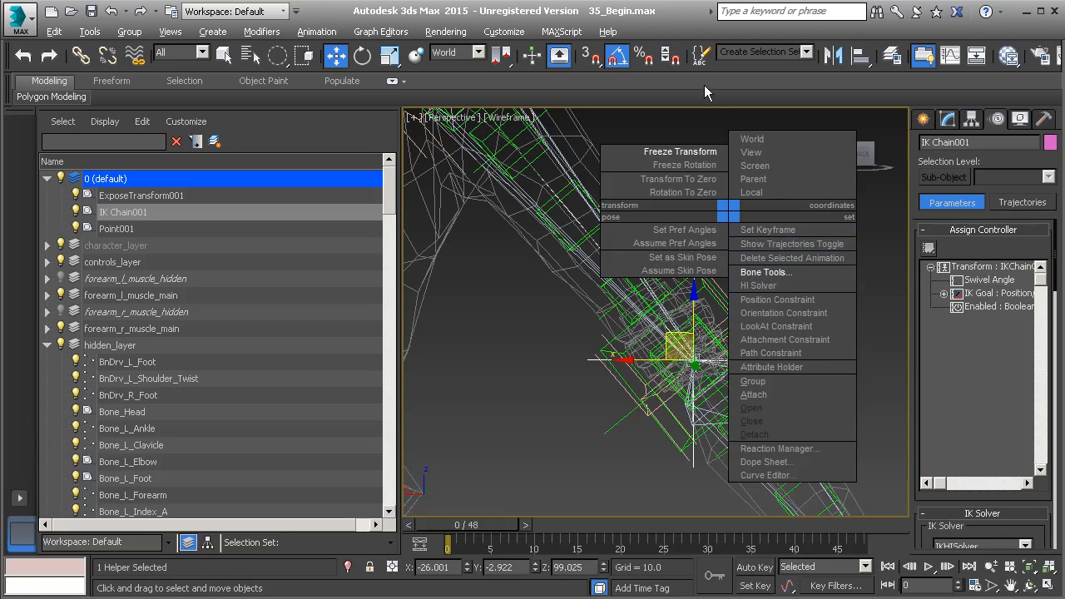
{"action": "left_click", "coordinate": [770, 231]}
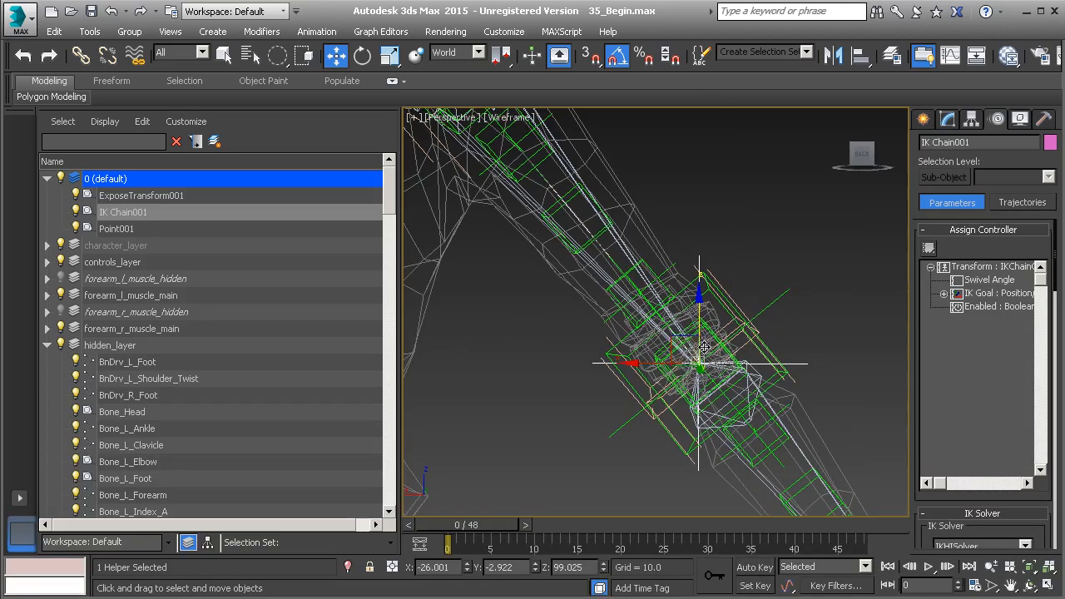
{"action": "left_click", "coordinate": [981, 142]}
{"action": "left_click_drag", "start_coordinate": [981, 141], "coordinate": [910, 150]}
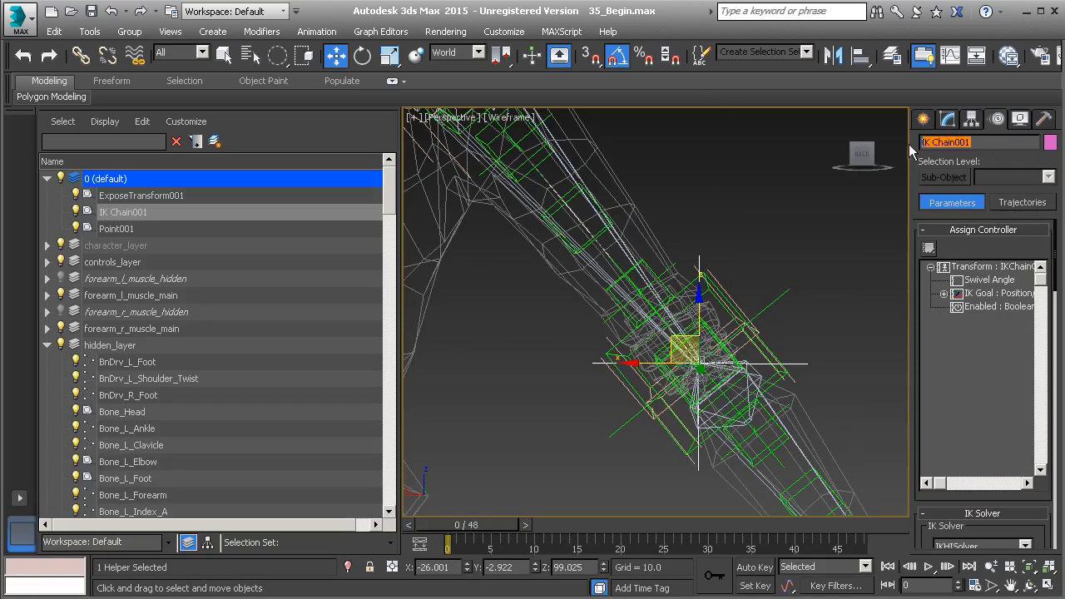
{"action": "type", "text": "HI_L_Shoulder_Twist"}
{"action": "key", "text": "Return"}
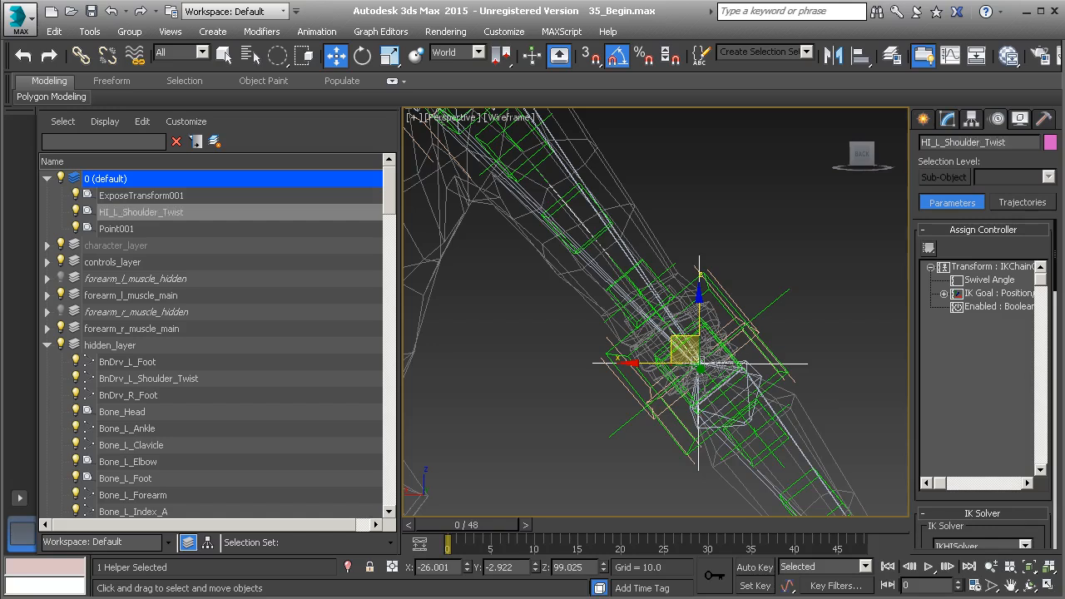
Link HI_L_Shoulder_Twist to Bone_L_Forearm and freeze its transform.
{"action": "middle_click_drag", "start_coordinate": [729, 305], "coordinate": [706, 282]}
{"action": "left_click", "coordinate": [81, 55]}
{"action": "middle_click_drag", "start_coordinate": [783, 317], "coordinate": [733, 281]}
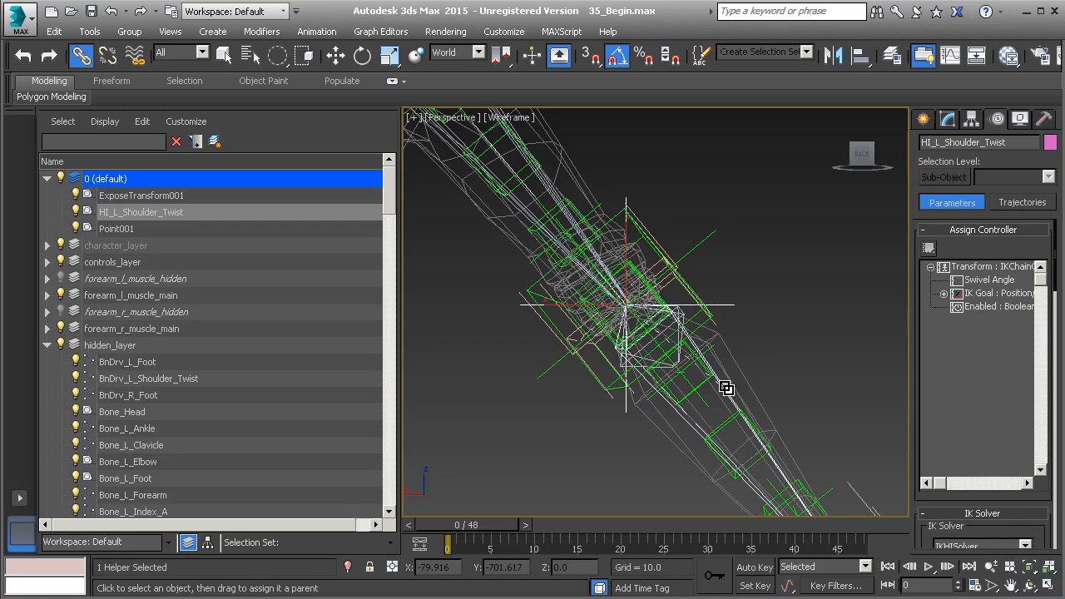
{"action": "right_click", "coordinate": [764, 302]}
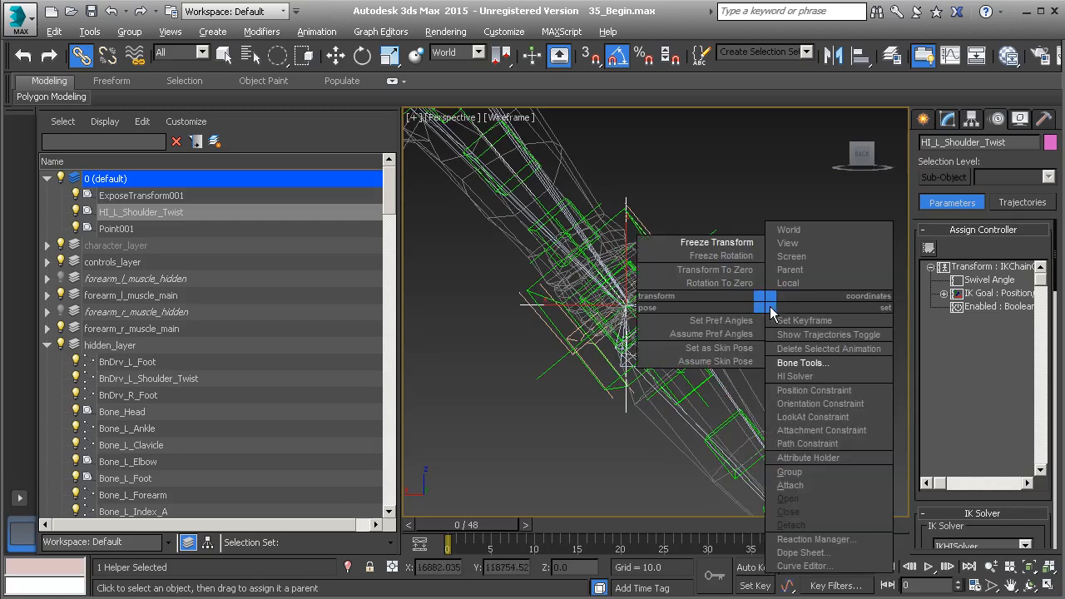
{"action": "left_click", "coordinate": [731, 250]}
{"action": "left_click", "coordinate": [478, 453]}
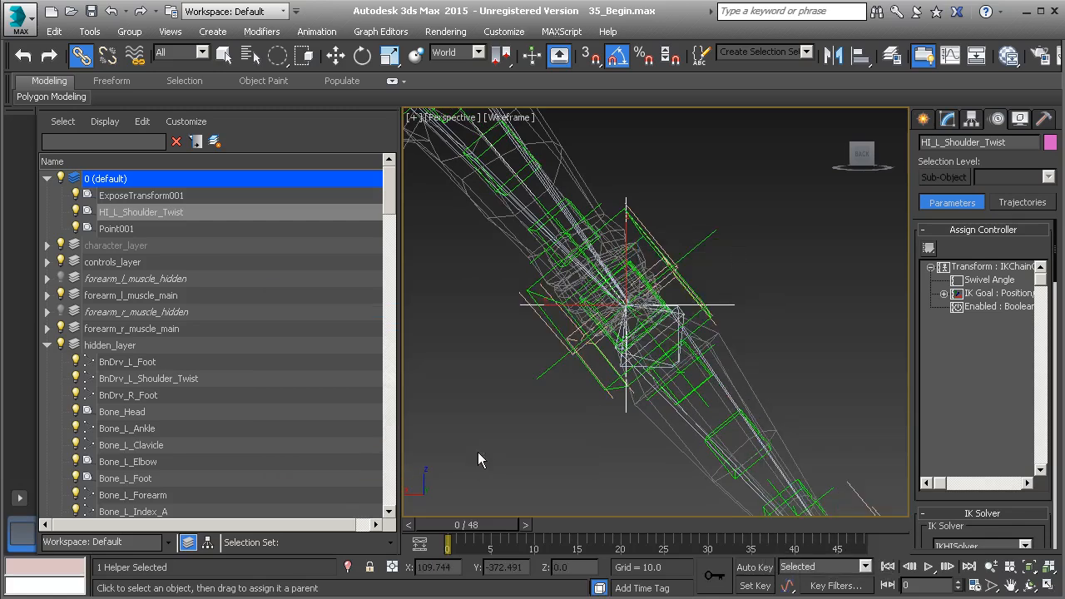
{"action": "left_click", "coordinate": [699, 378]}
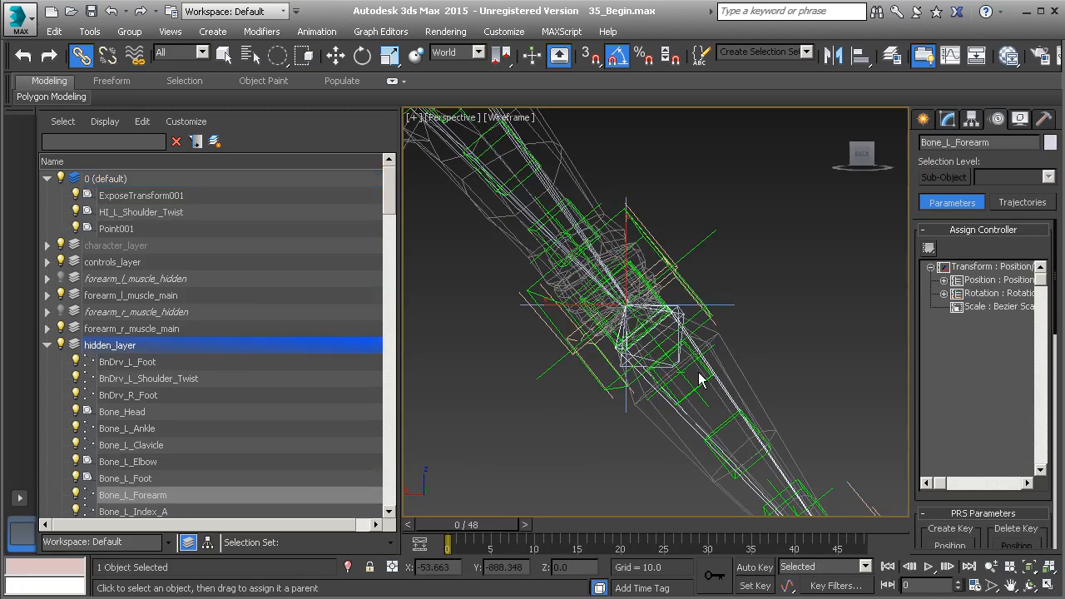
{"action": "left_click", "coordinate": [720, 304]}
Clone the PtZero_L_Shoulder point helper as a copy named Pt_L_Shoulder_Twist.
{"action": "middle_click_drag", "start_coordinate": [703, 295], "coordinate": [816, 482]}
{"action": "middle_click_drag", "start_coordinate": [665, 319], "coordinate": [719, 378]}
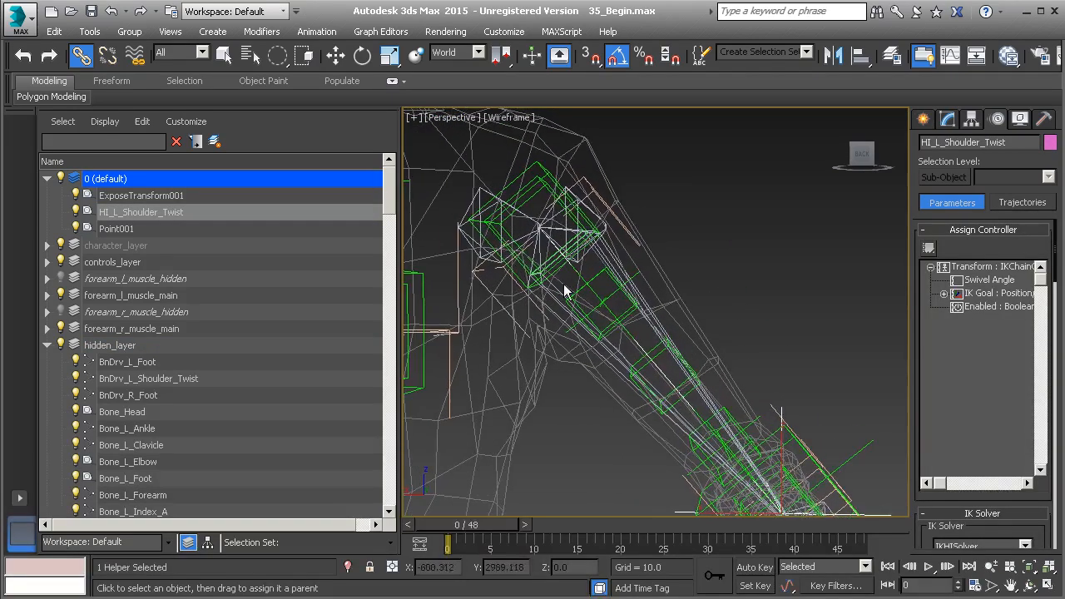
{"action": "middle_click_drag", "start_coordinate": [598, 290], "coordinate": [609, 295], "text": "alt"}
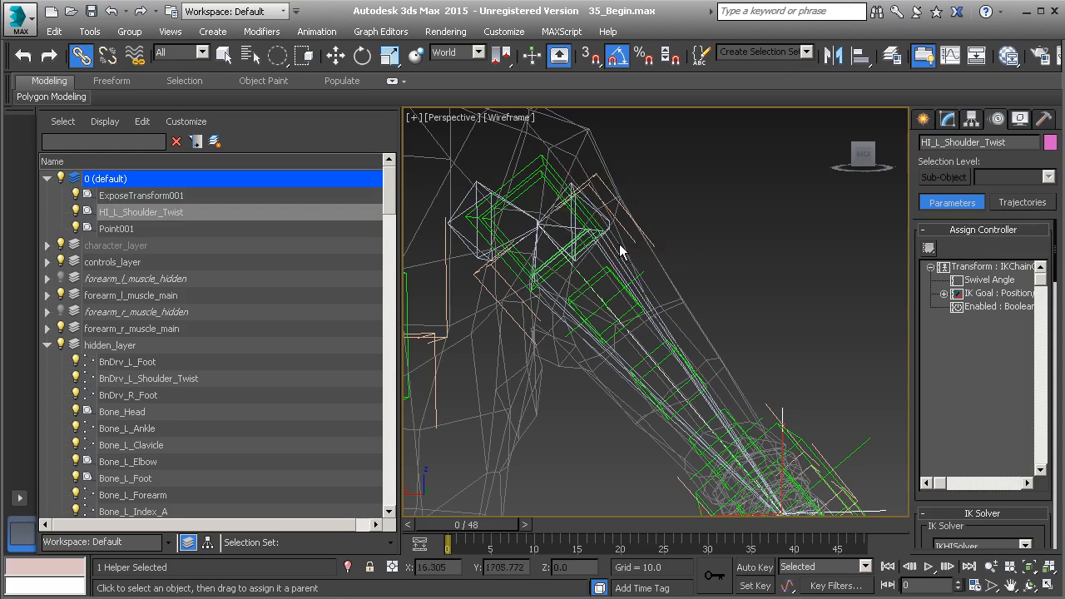
{"action": "middle_click_drag", "start_coordinate": [621, 255], "coordinate": [613, 292]}
{"action": "scroll", "coordinate": [611, 291], "scroll_direction": "up", "scroll_amount": 1}
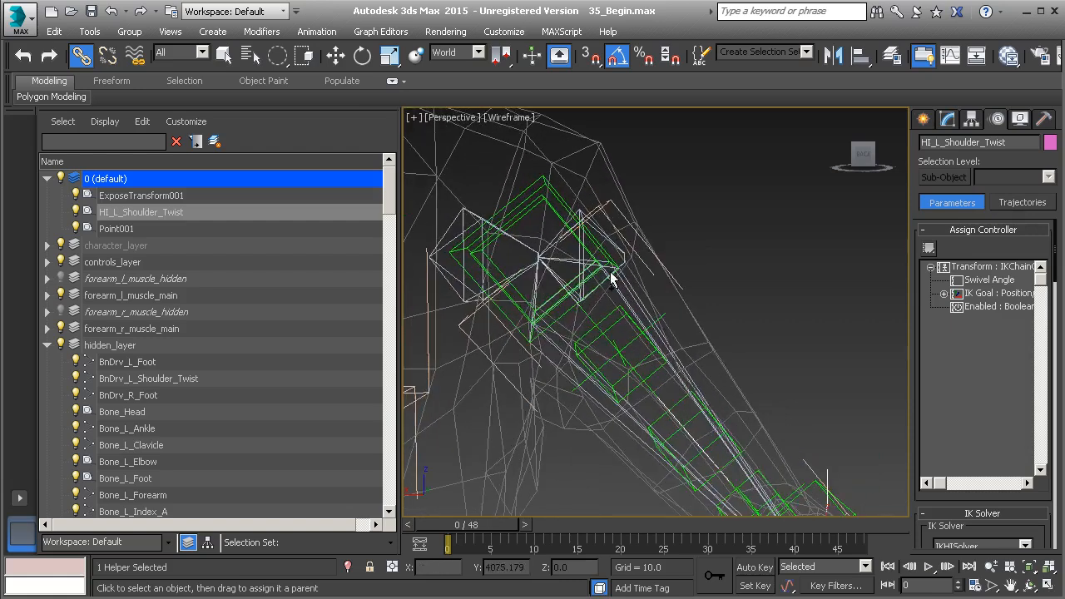
{"action": "left_click", "coordinate": [558, 196]}
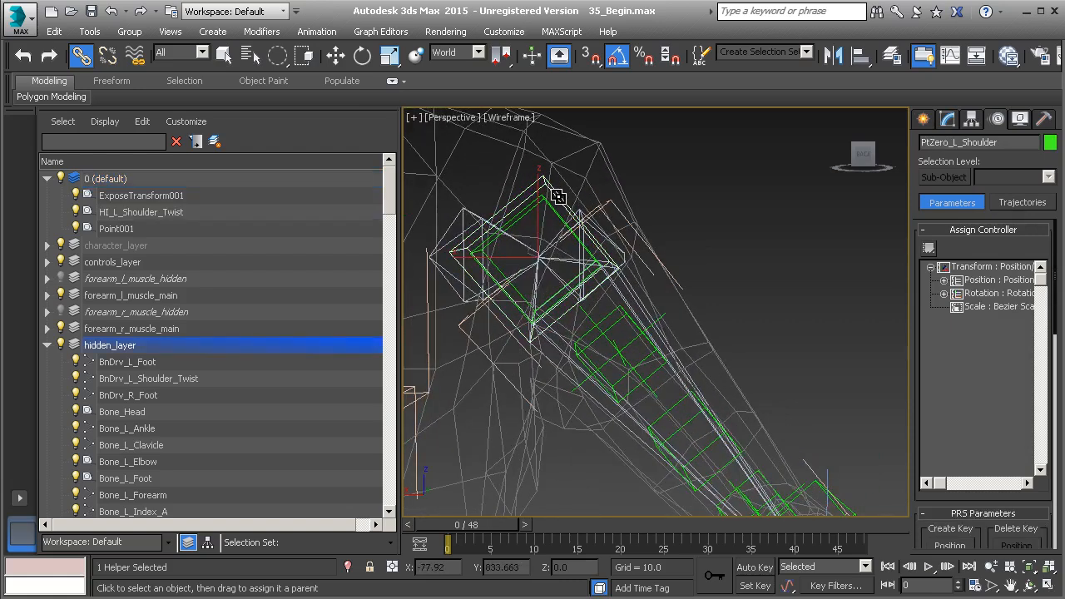
{"action": "middle_click_drag", "start_coordinate": [633, 218], "coordinate": [673, 221]}
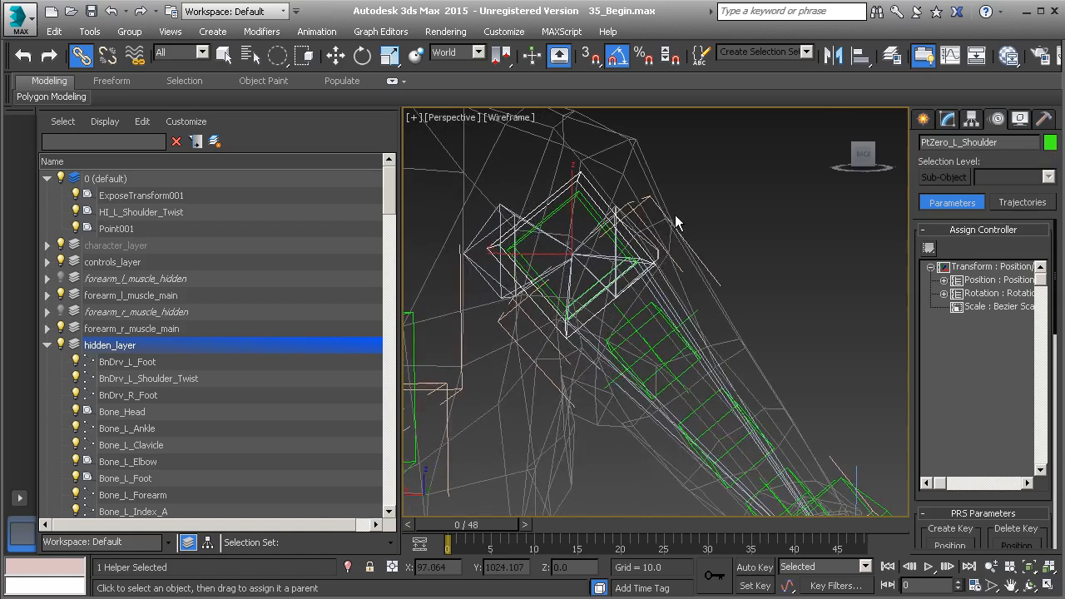
{"action": "key", "text": "ctrl+v"}
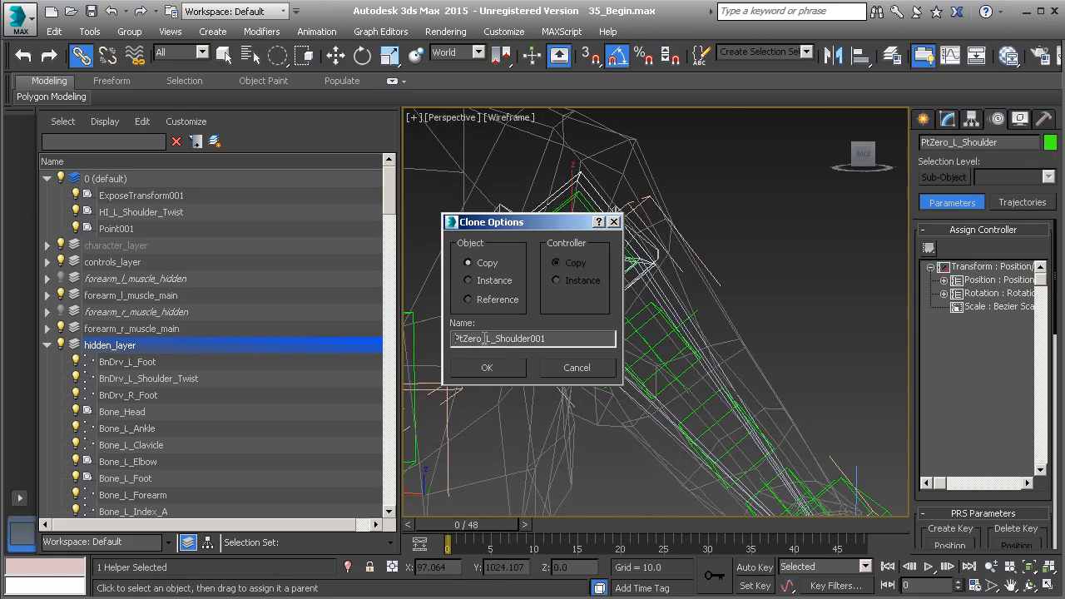
{"action": "left_click_drag", "start_coordinate": [484, 338], "coordinate": [447, 338]}
{"action": "type", "text": "Pt"}
{"action": "type", "text": "_Twist"}
{"action": "left_click", "coordinate": [492, 371]}
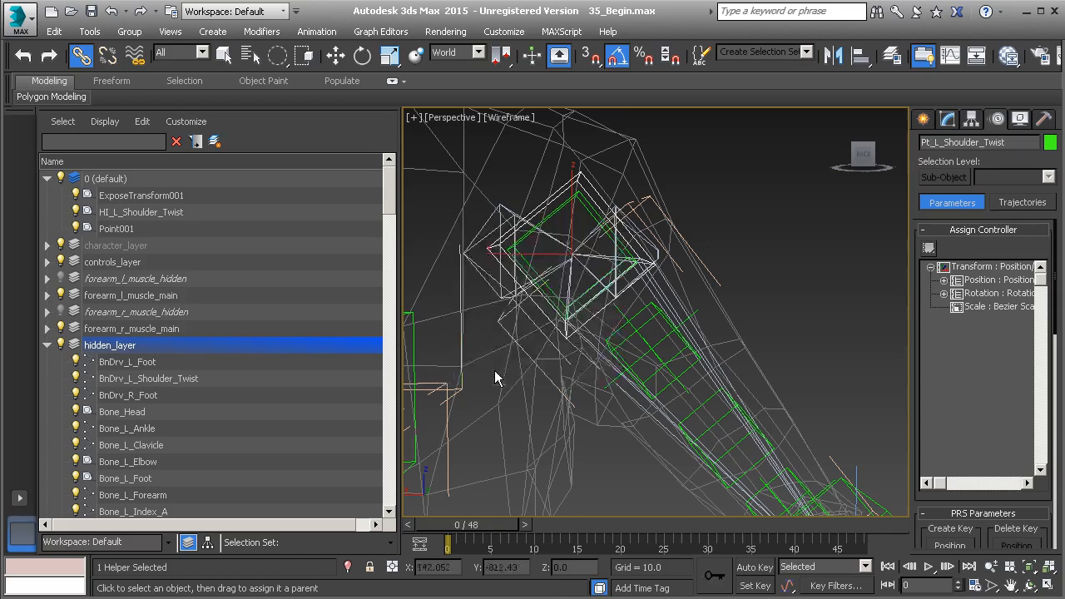
Set the box size of the Pt_L_Shoulder_Twist helper to 5.
{"action": "left_click", "coordinate": [947, 120]}
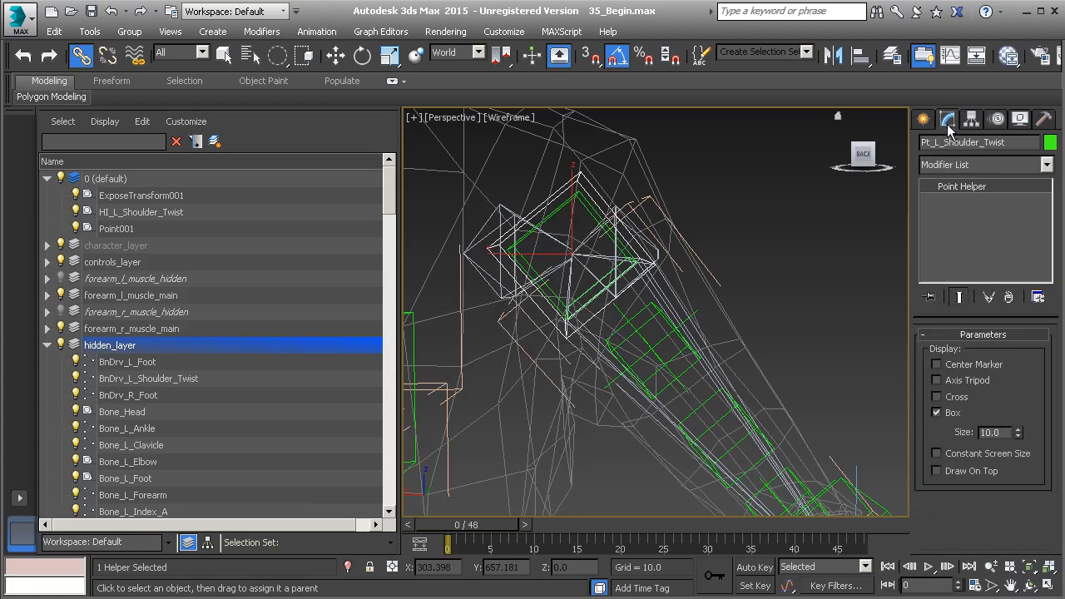
{"action": "left_click_drag", "start_coordinate": [1020, 435], "coordinate": [1015, 465]}
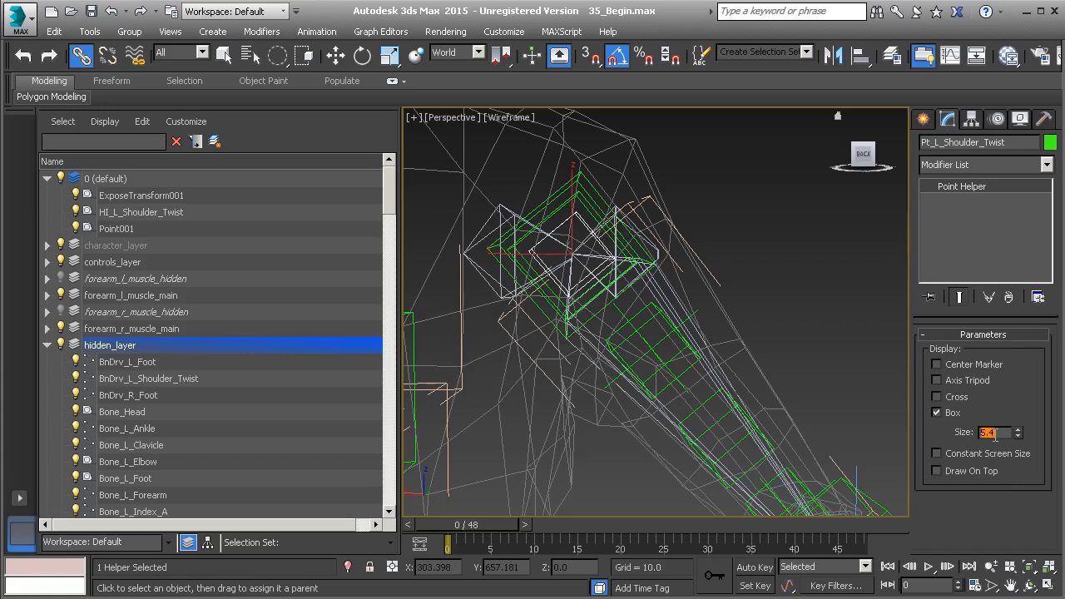
{"action": "type", "text": "5"}
{"action": "key", "text": "Return"}
Link Pt_L_Shoulder_Twist to Bone_L_Shoulder and freeze its transform.
{"action": "scroll", "coordinate": [671, 315], "scroll_direction": "up", "scroll_amount": 5}
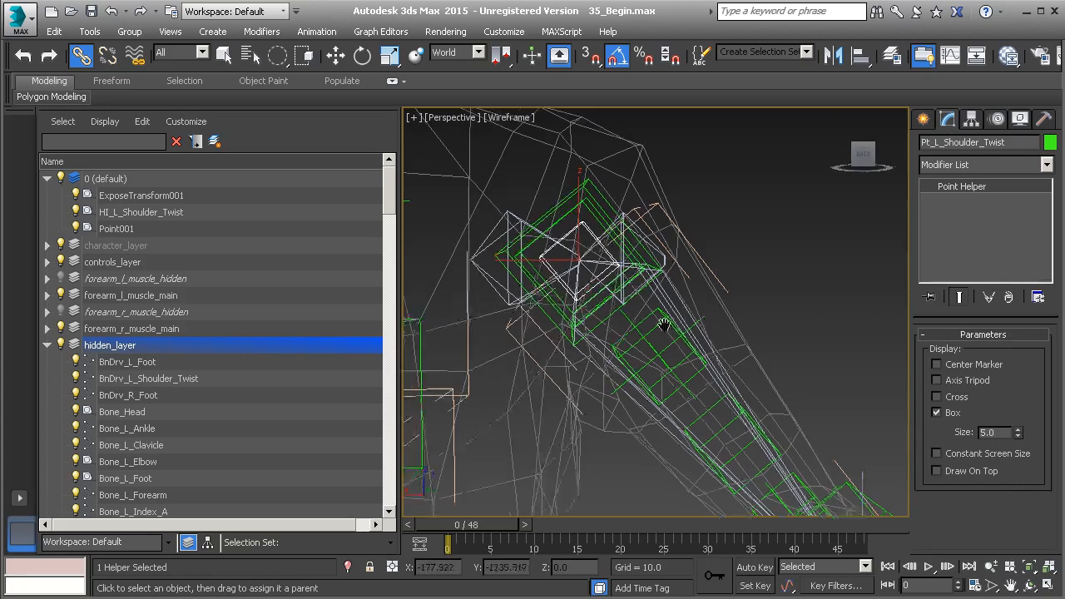
{"action": "scroll", "coordinate": [671, 314], "scroll_direction": "up", "scroll_amount": 1}
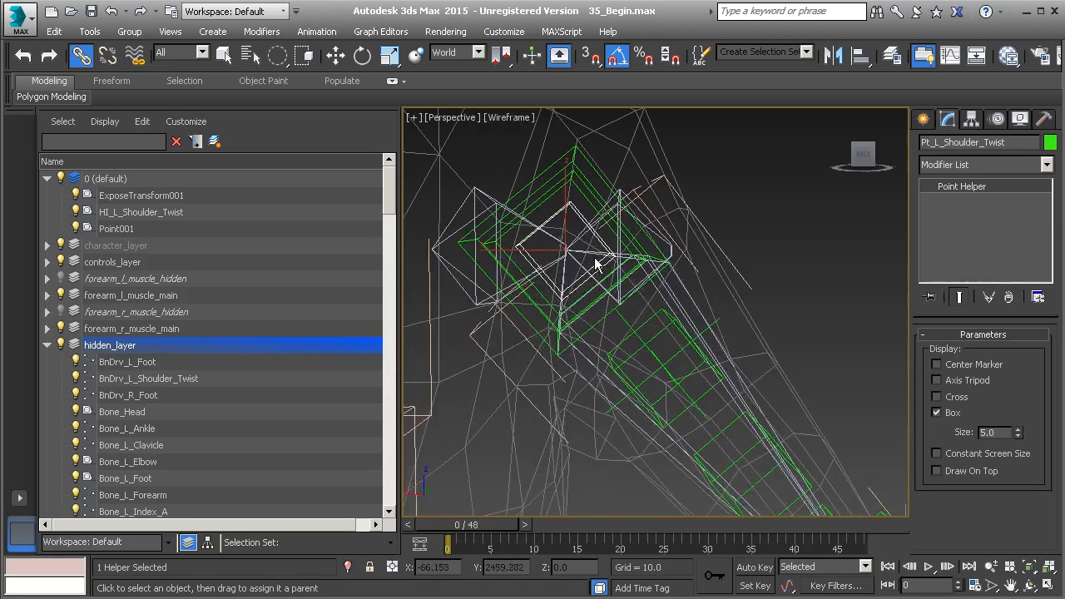
{"action": "left_click_drag", "start_coordinate": [580, 216], "coordinate": [660, 295]}
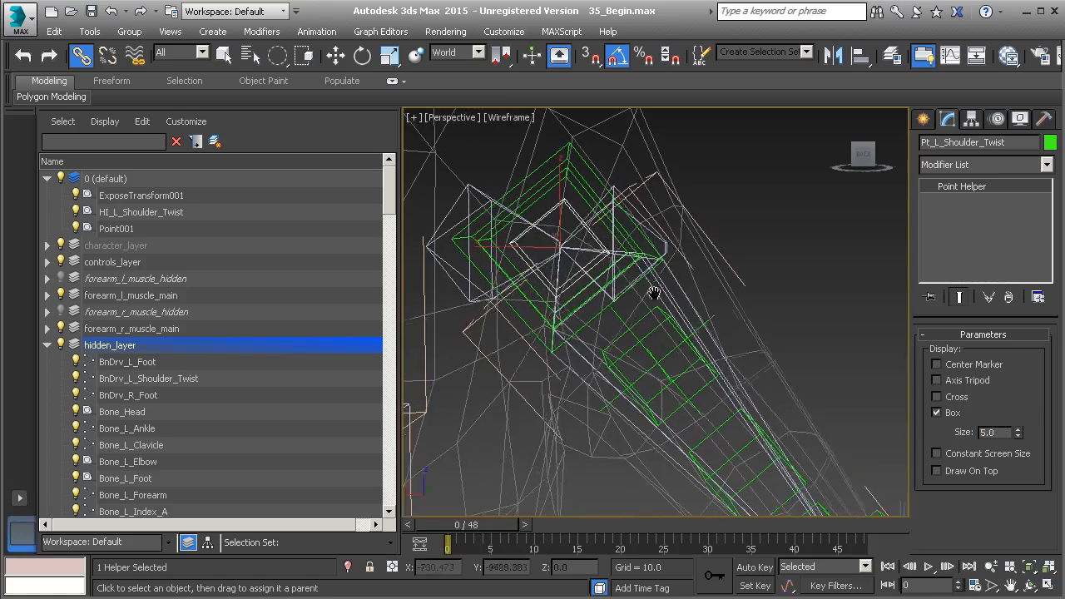
{"action": "left_click", "coordinate": [653, 291]}
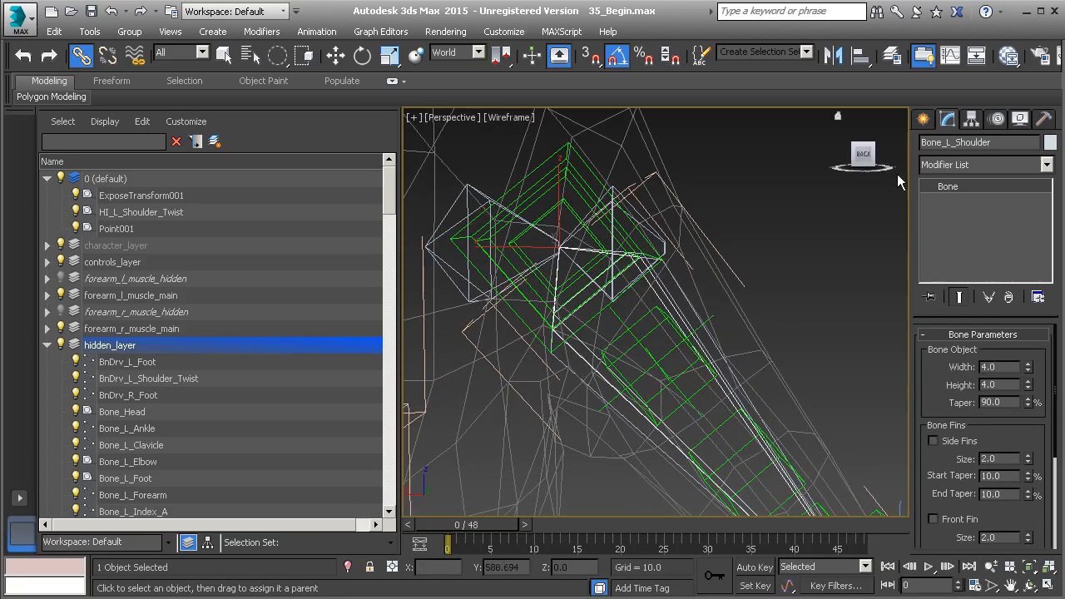
{"action": "left_click", "coordinate": [570, 205]}
{"action": "right_click", "coordinate": [798, 237]}
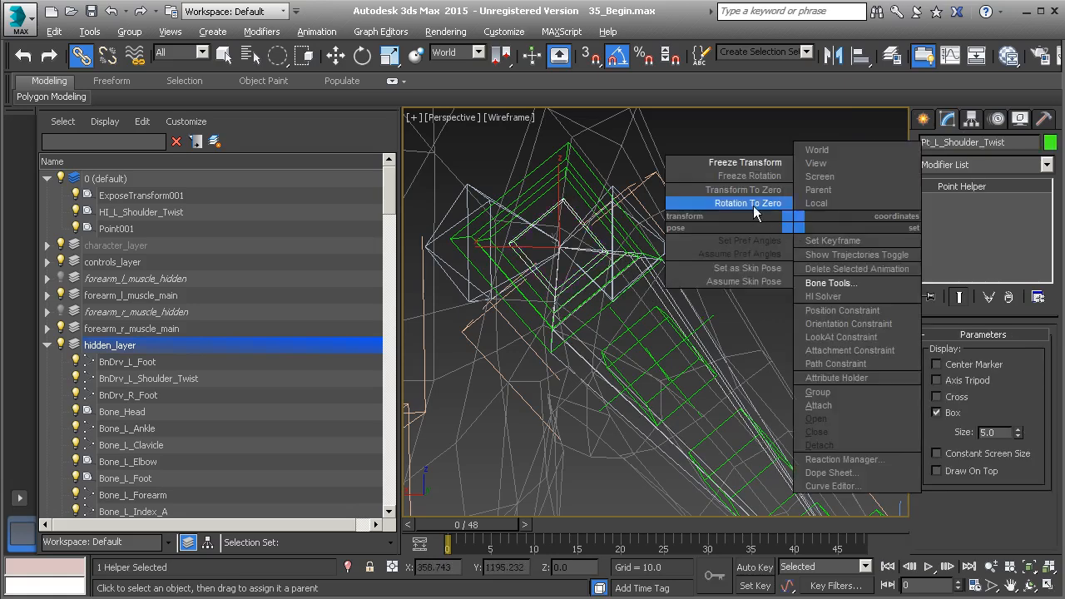
{"action": "left_click", "coordinate": [749, 162]}
{"action": "left_click", "coordinate": [479, 453]}
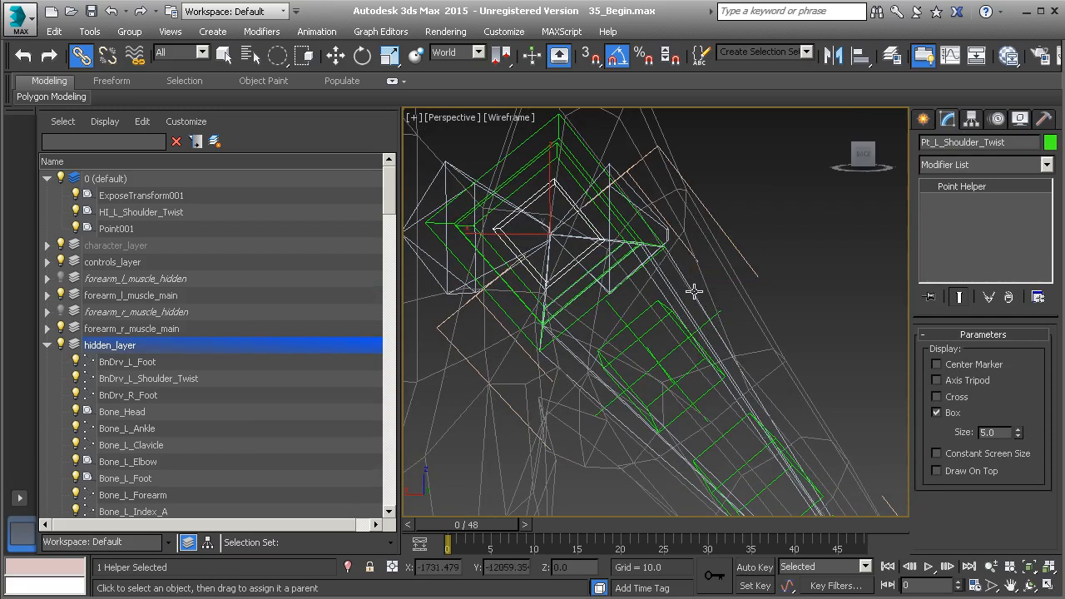
Add an Orientation Constraint to Pt_L_Shoulder_Twist that targets BnDrv_L_Shoulder_Twist.
{"action": "right_click", "coordinate": [800, 237]}
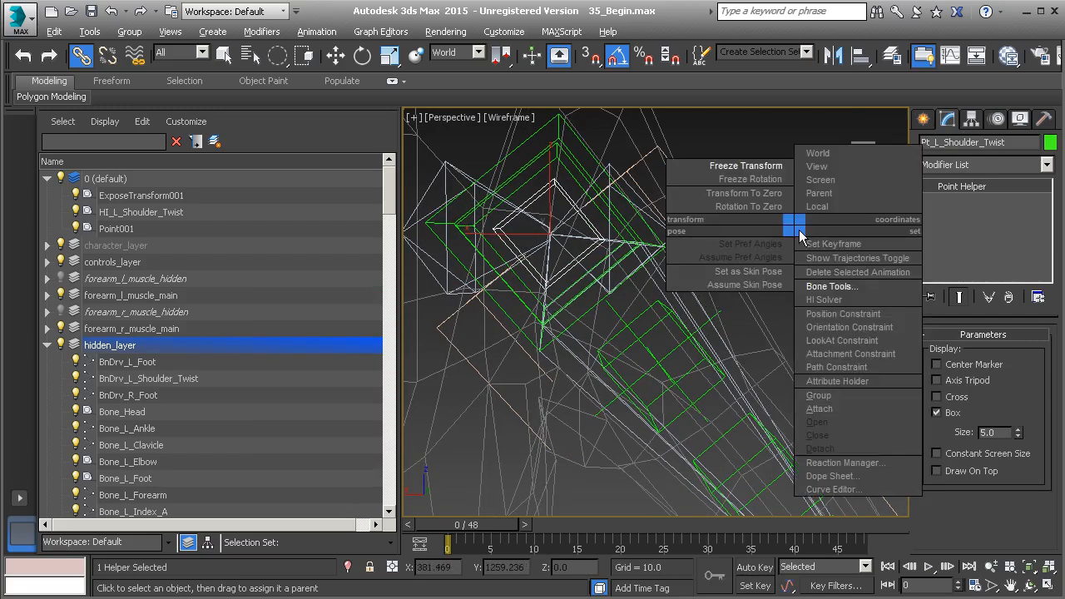
{"action": "left_click", "coordinate": [852, 327]}
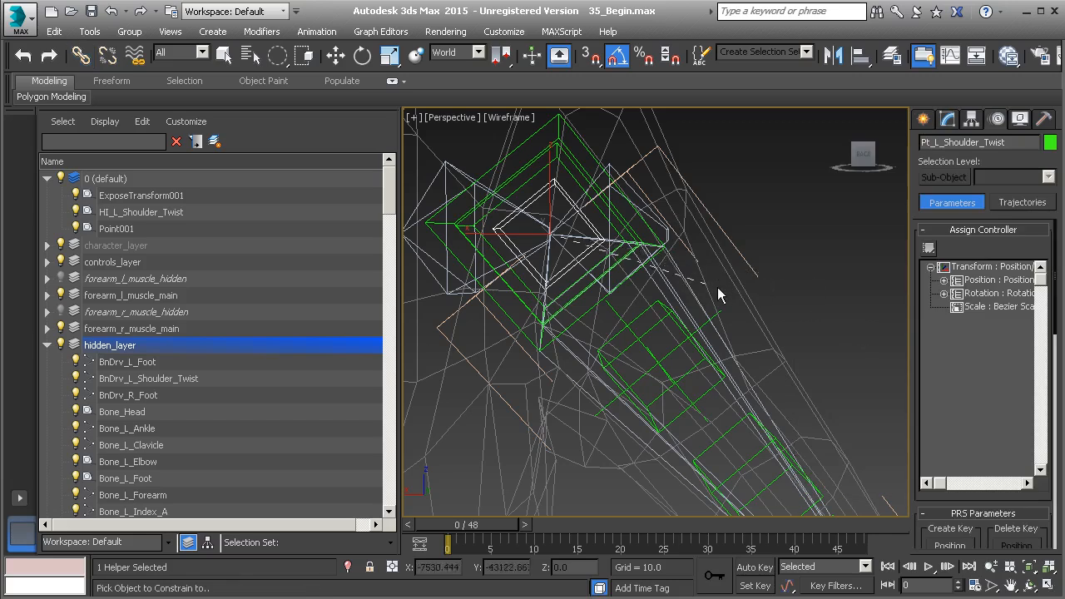
{"action": "left_click", "coordinate": [693, 291]}
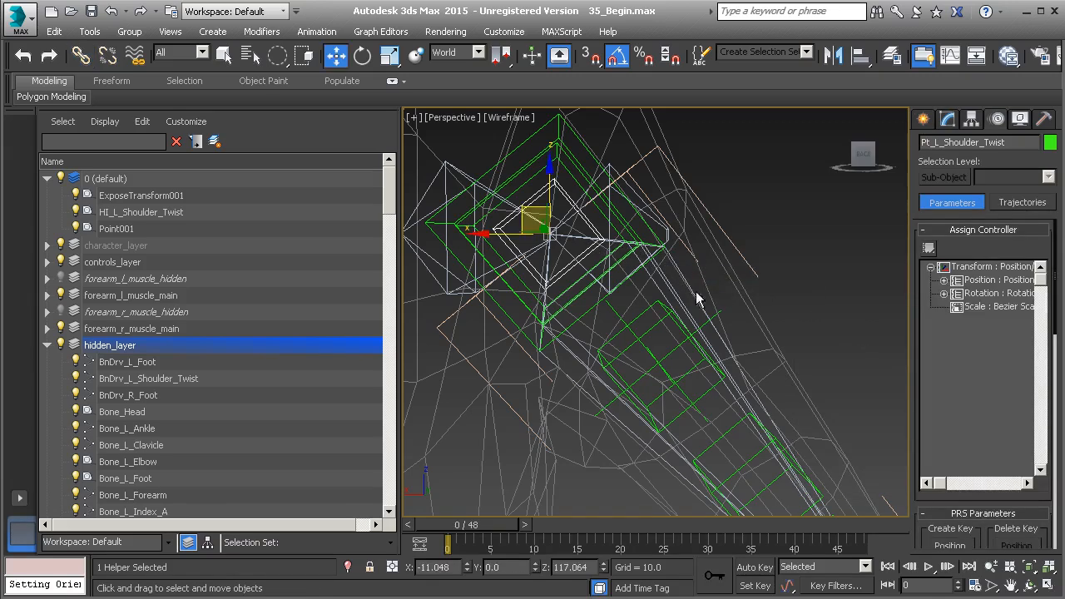
Test-rotate Bone_L_Shoulder around its local axis and undo the rotation.
{"action": "left_click", "coordinate": [690, 289]}
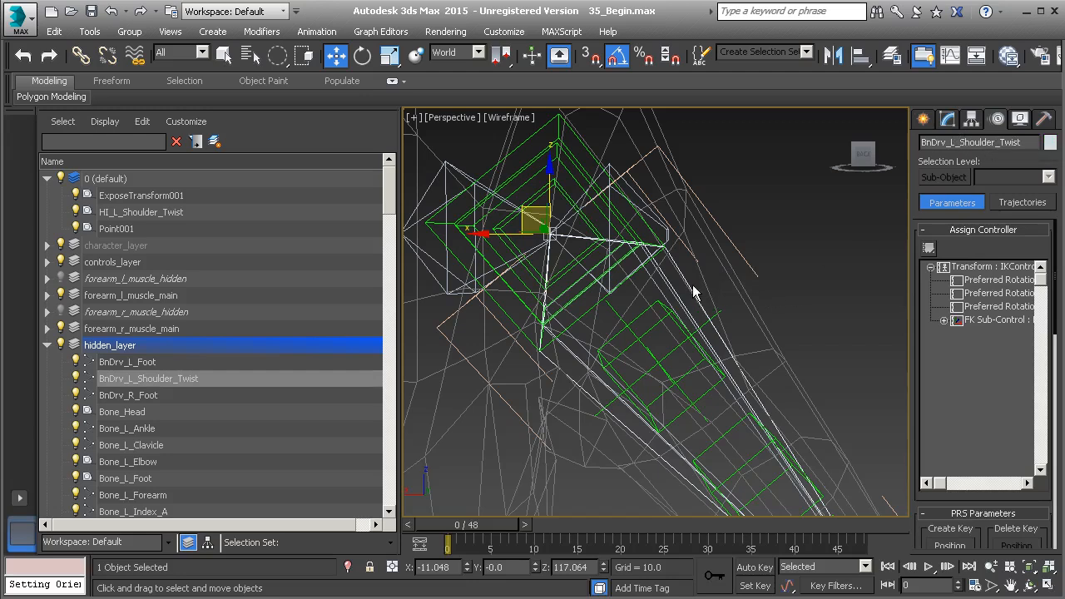
{"action": "left_click", "coordinate": [665, 287]}
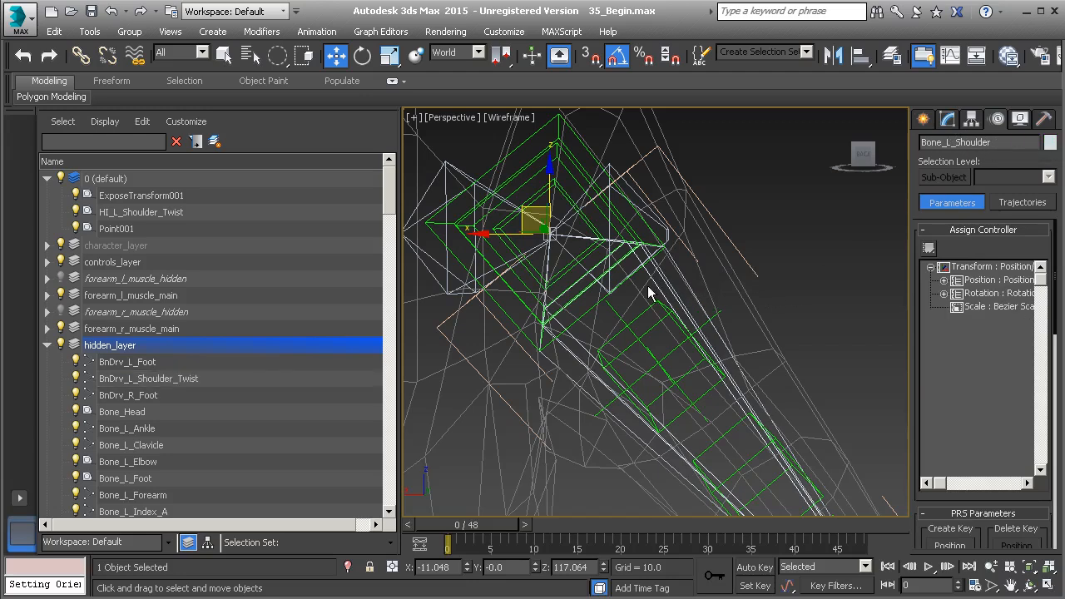
{"action": "key", "text": "e"}
{"action": "left_click_drag", "start_coordinate": [582, 248], "coordinate": [503, 277]}
{"action": "key", "text": "ctrl+z"}
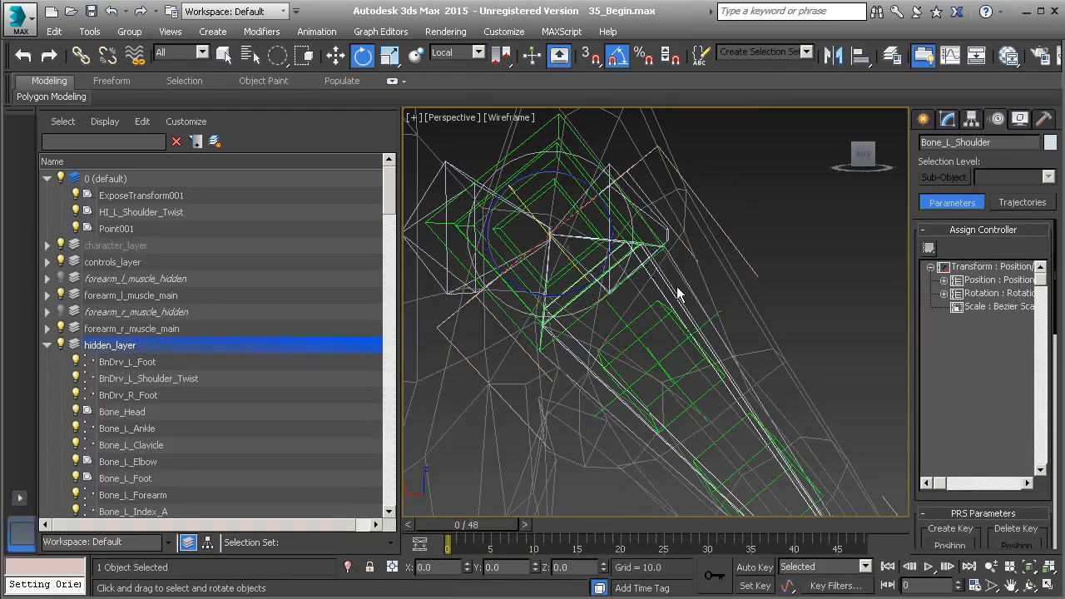
Check which object is the parent of Bone_L_Shoulder and reselect the shoulder bone.
{"action": "key", "text": "Page_Up"}
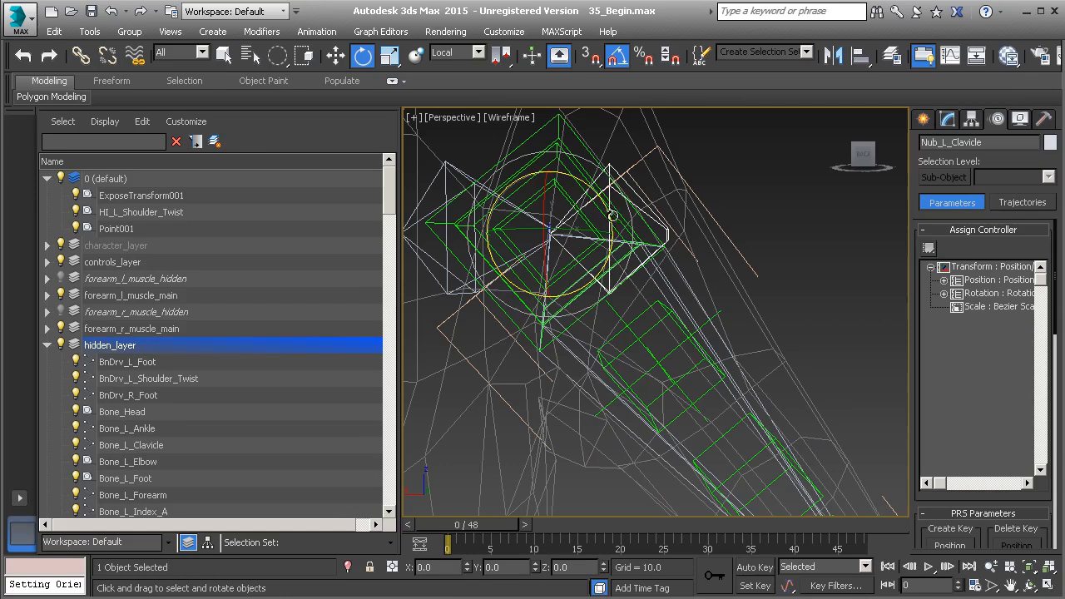
{"action": "left_click", "coordinate": [675, 297]}
{"action": "middle_click_drag", "start_coordinate": [694, 288], "coordinate": [686, 320]}
{"action": "left_click_drag", "start_coordinate": [671, 309], "coordinate": [684, 283]}
{"action": "key", "text": "ctrl+z"}
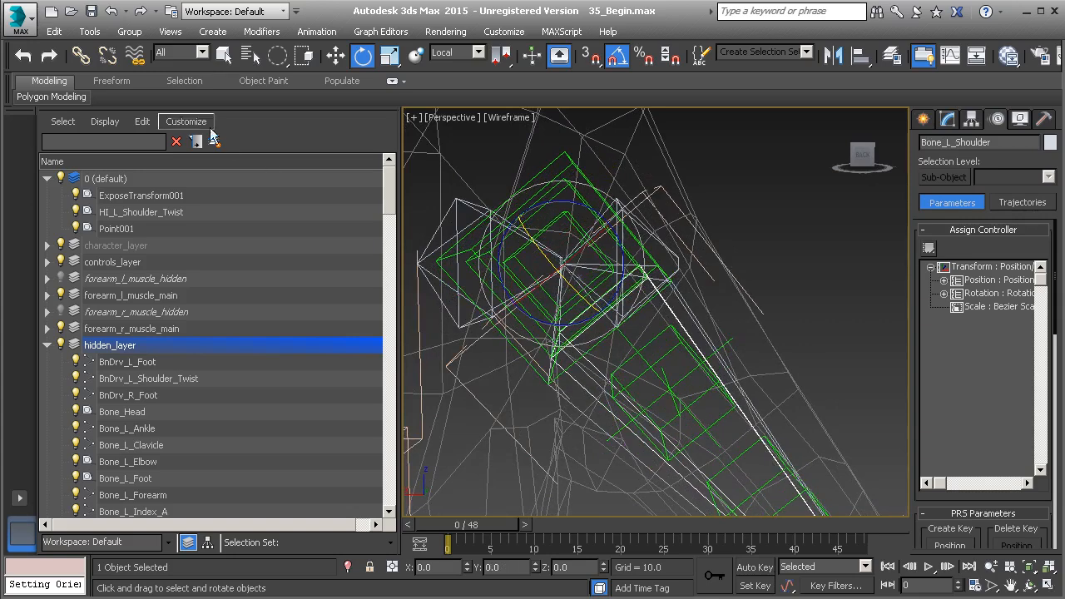
Link Bone_L_Shoulder to the PtZero_L_Shoulder point helper and freeze the bone's transform.
{"action": "left_click", "coordinate": [80, 55]}
{"action": "left_click_drag", "start_coordinate": [668, 307], "coordinate": [580, 174]}
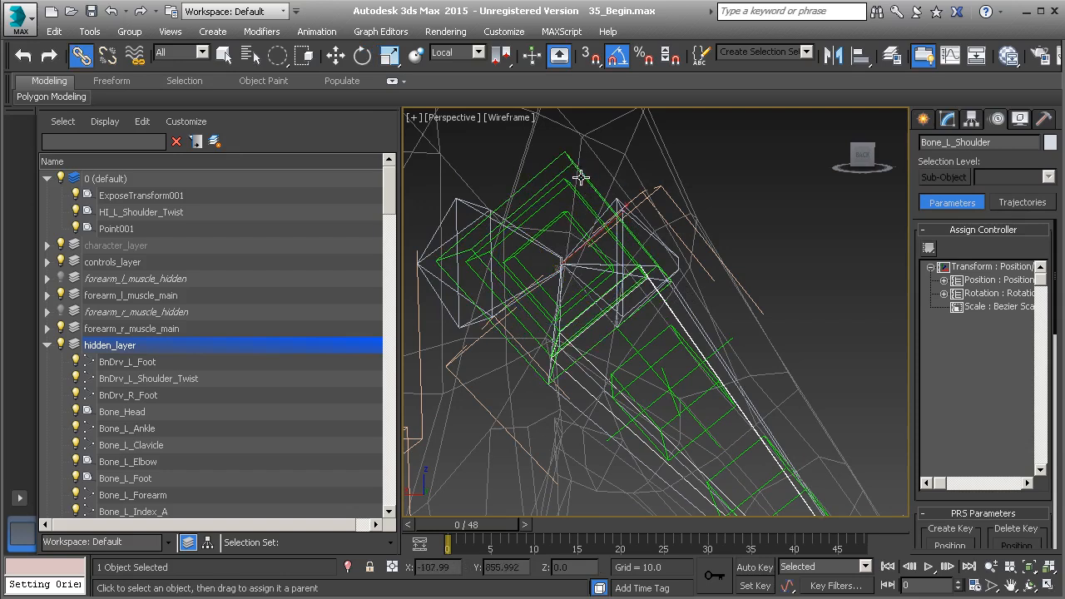
{"action": "left_click", "coordinate": [580, 176]}
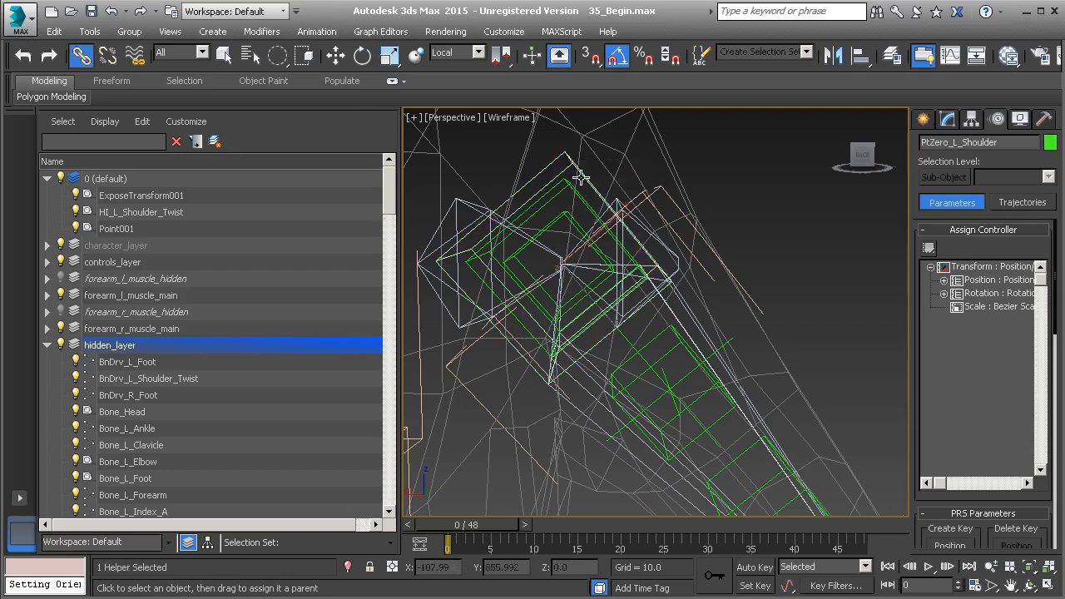
{"action": "left_click", "coordinate": [678, 321]}
{"action": "right_click", "coordinate": [777, 243]}
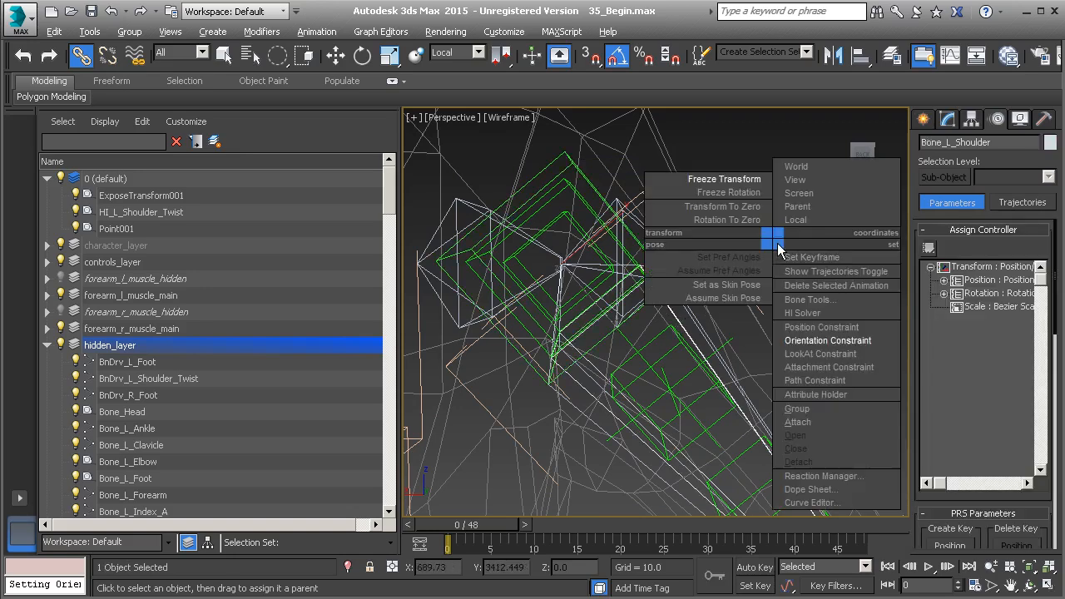
{"action": "left_click", "coordinate": [725, 181]}
{"action": "left_click", "coordinate": [488, 448]}
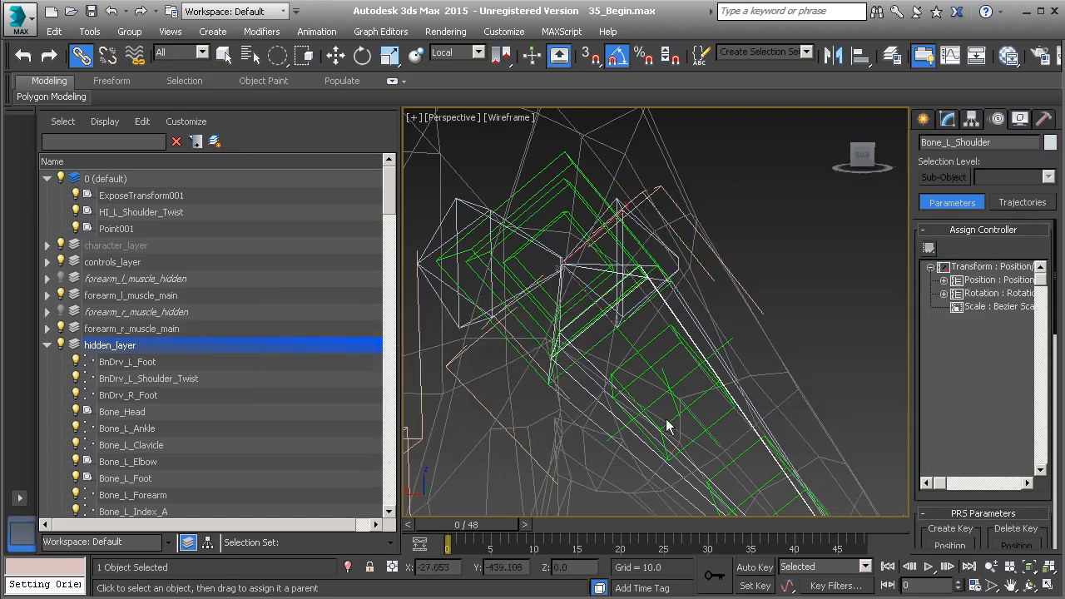
{"action": "middle_click_drag", "start_coordinate": [666, 373], "coordinate": [670, 362], "text": "alt"}
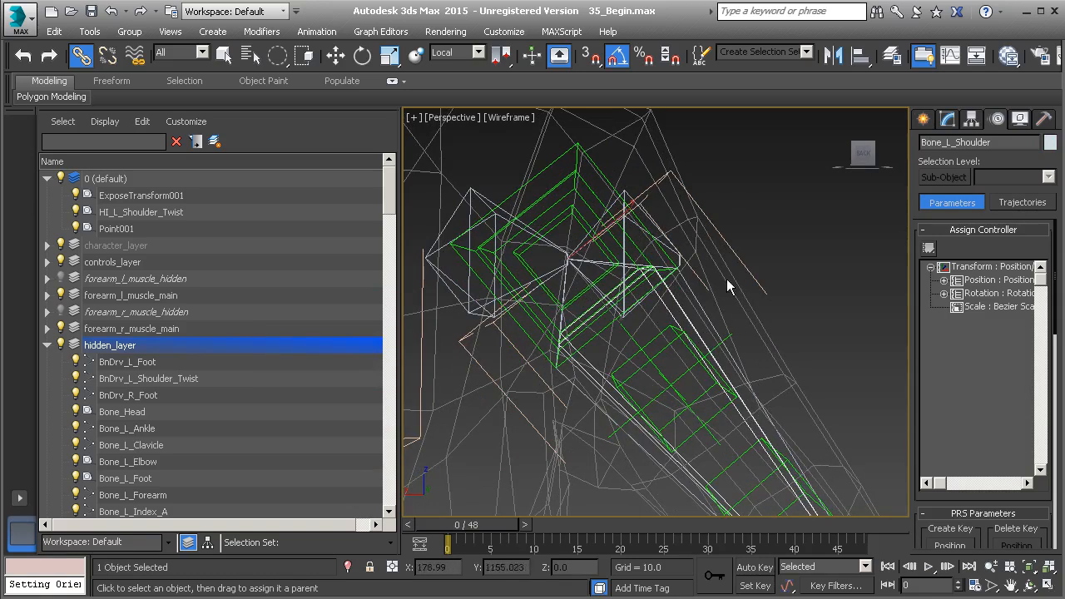
{"action": "middle_click_drag", "start_coordinate": [642, 313], "coordinate": [665, 308], "text": "alt"}
{"action": "scroll", "coordinate": [634, 311], "scroll_direction": "down", "scroll_amount": 4}
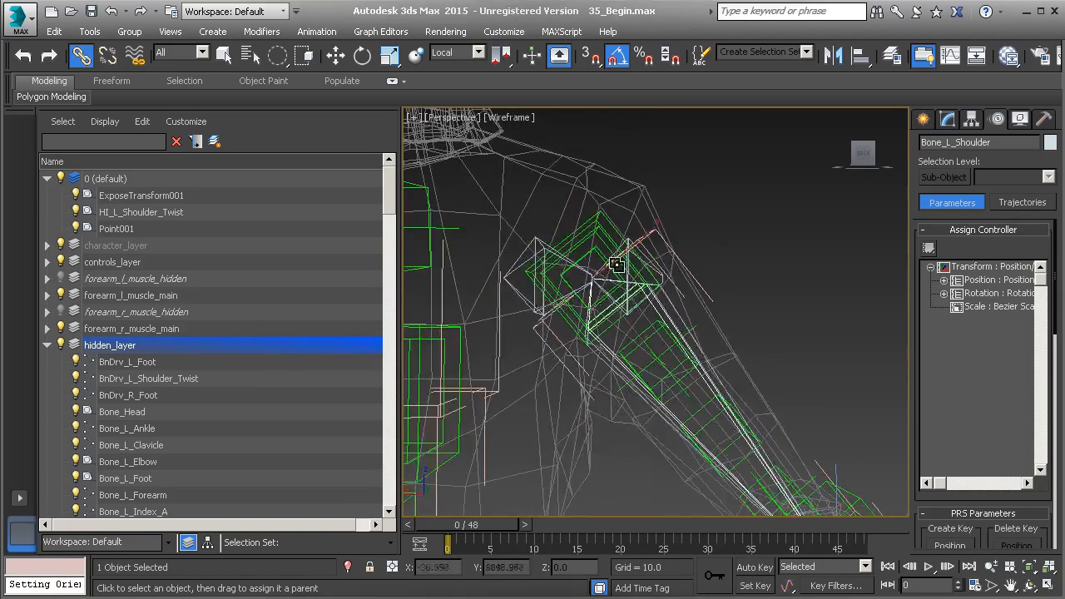